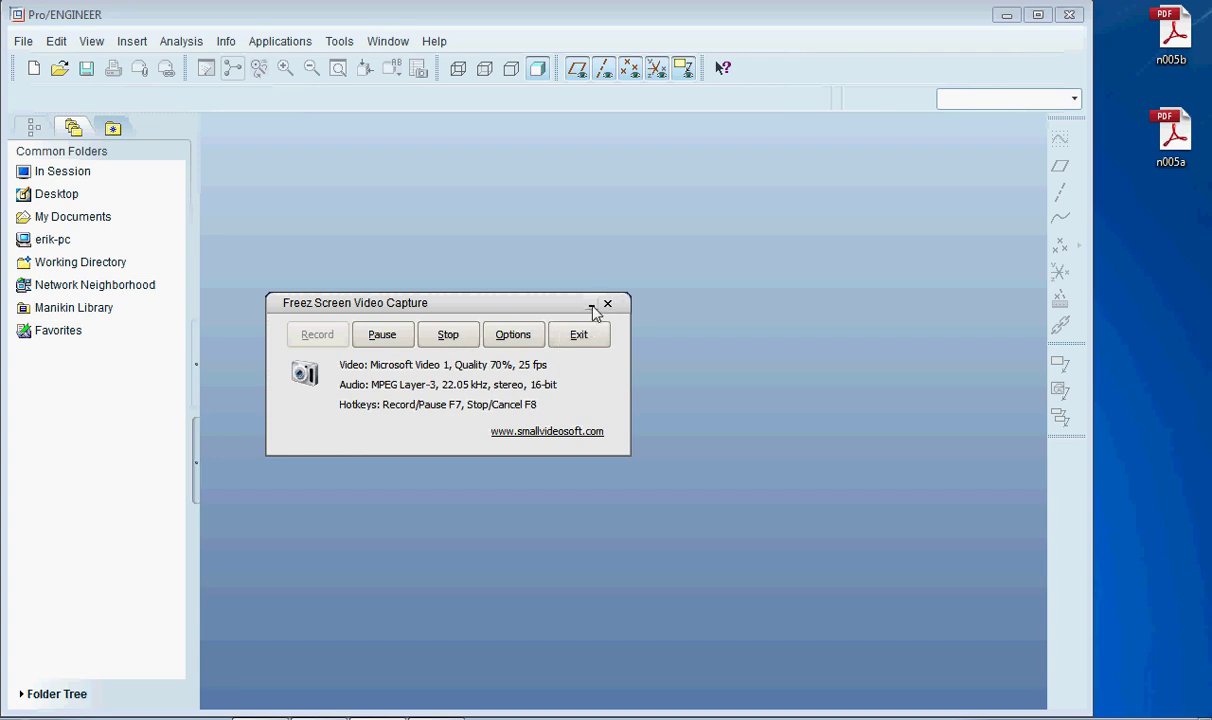
Step: Create a new solid part named Sketch_lesson using the default template
{"action": "left_click", "coordinate": [660, 308]}
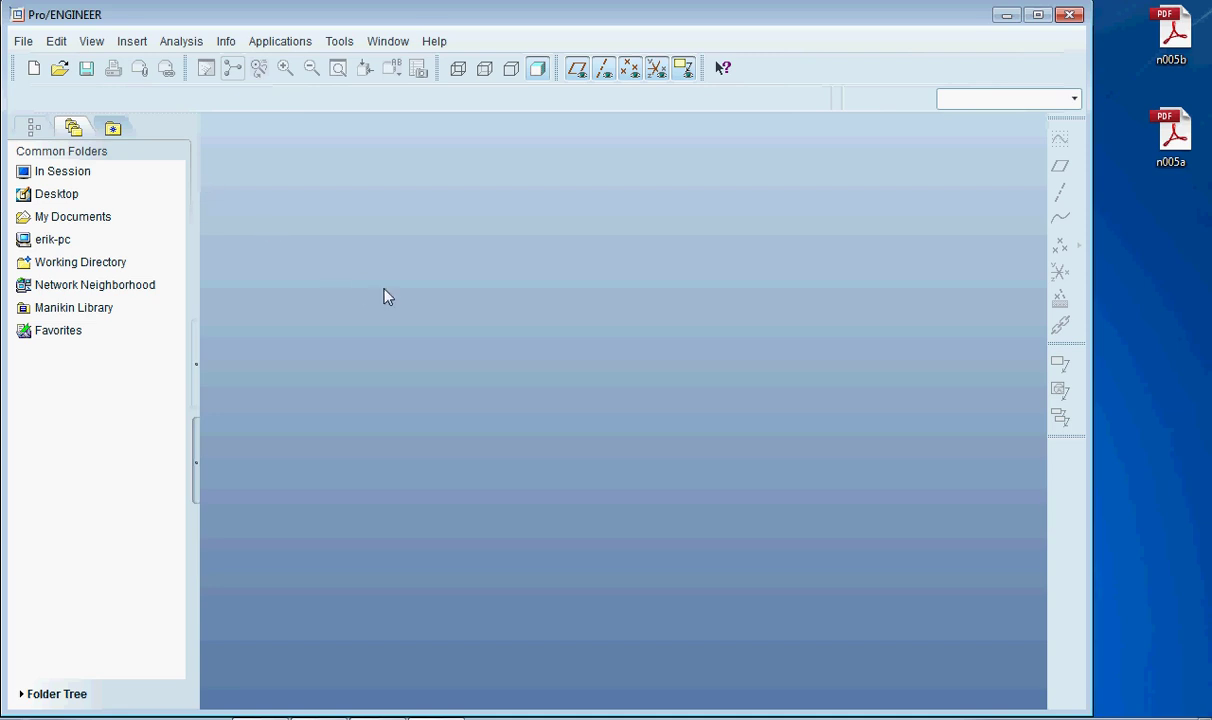
{"action": "left_click", "coordinate": [33, 68]}
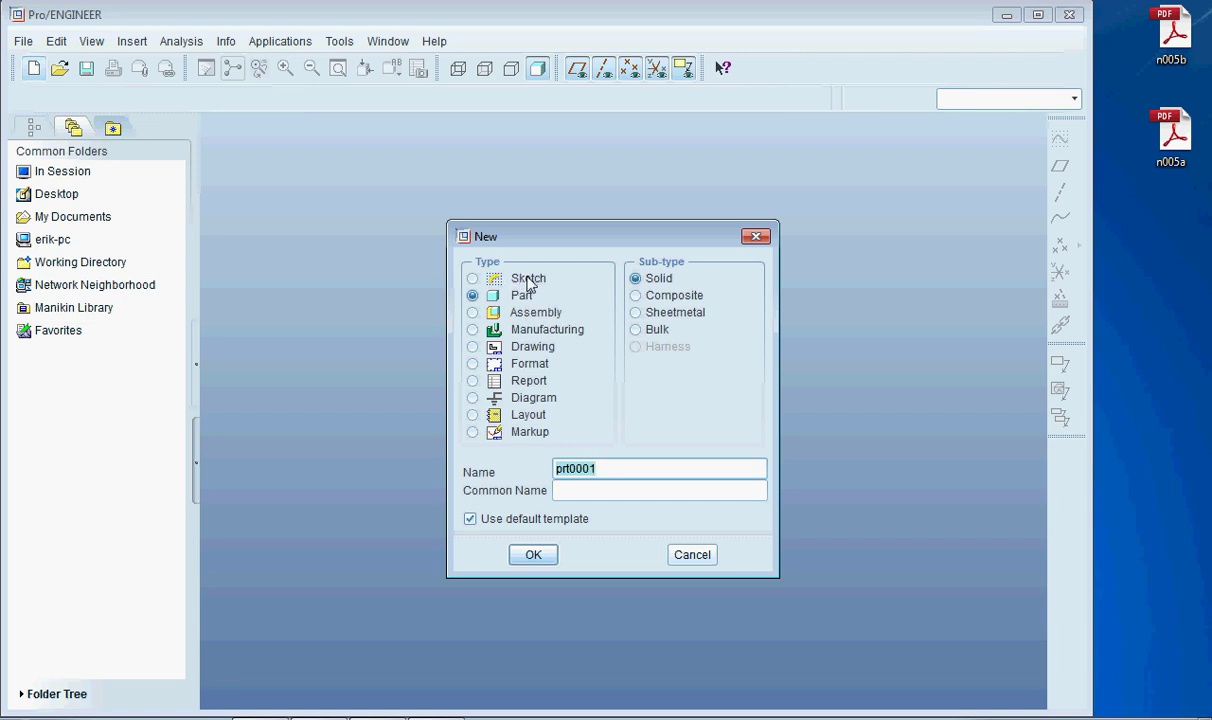
{"action": "left_click", "coordinate": [470, 293]}
{"action": "type", "text": "Sketch"}
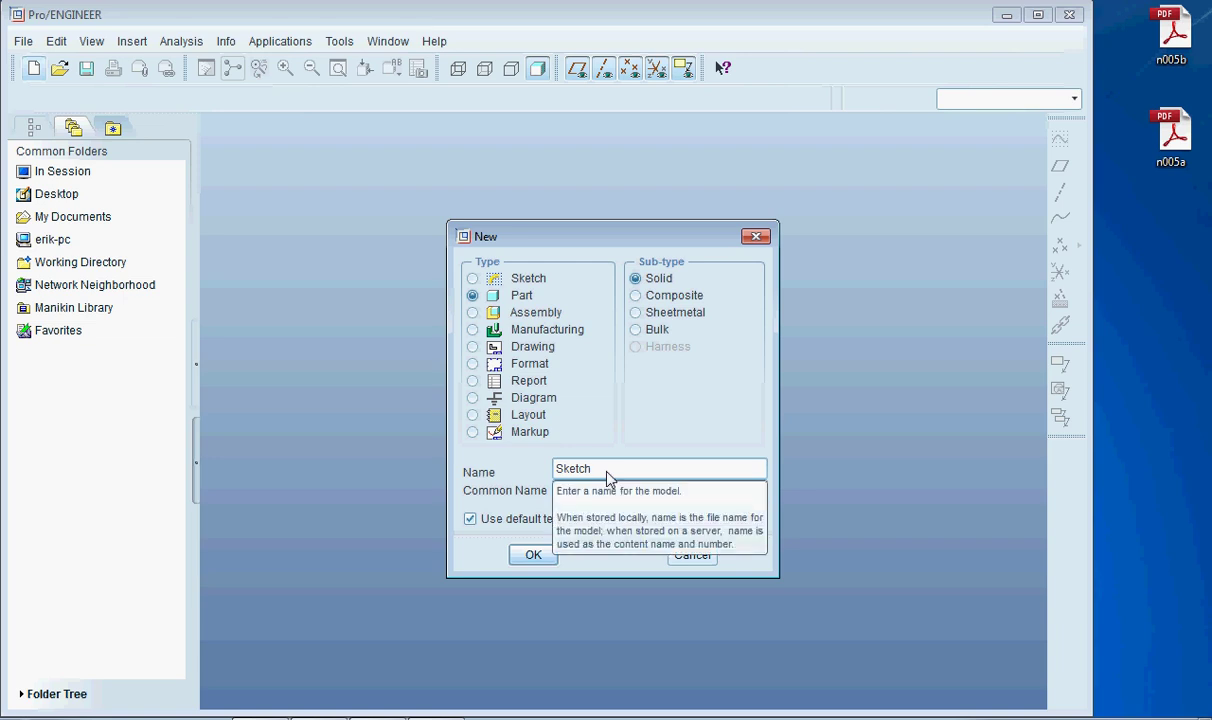
{"action": "type", "text": "_lesson"}
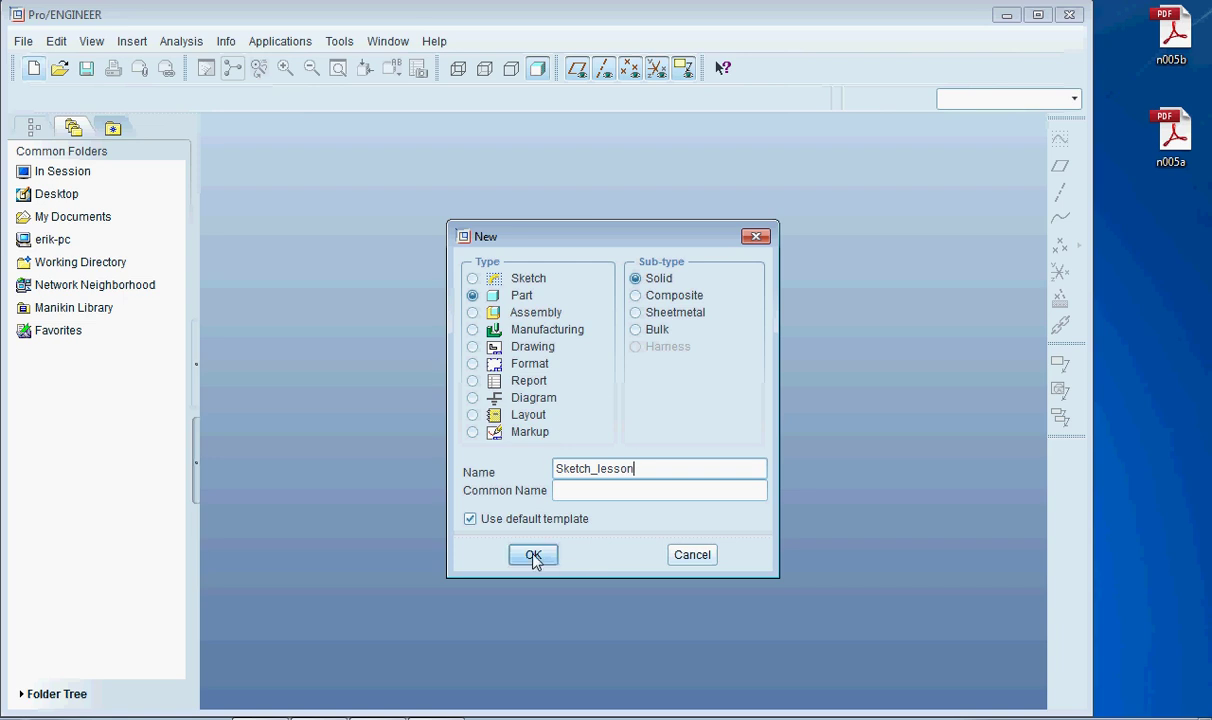
{"action": "left_click", "coordinate": [533, 556]}
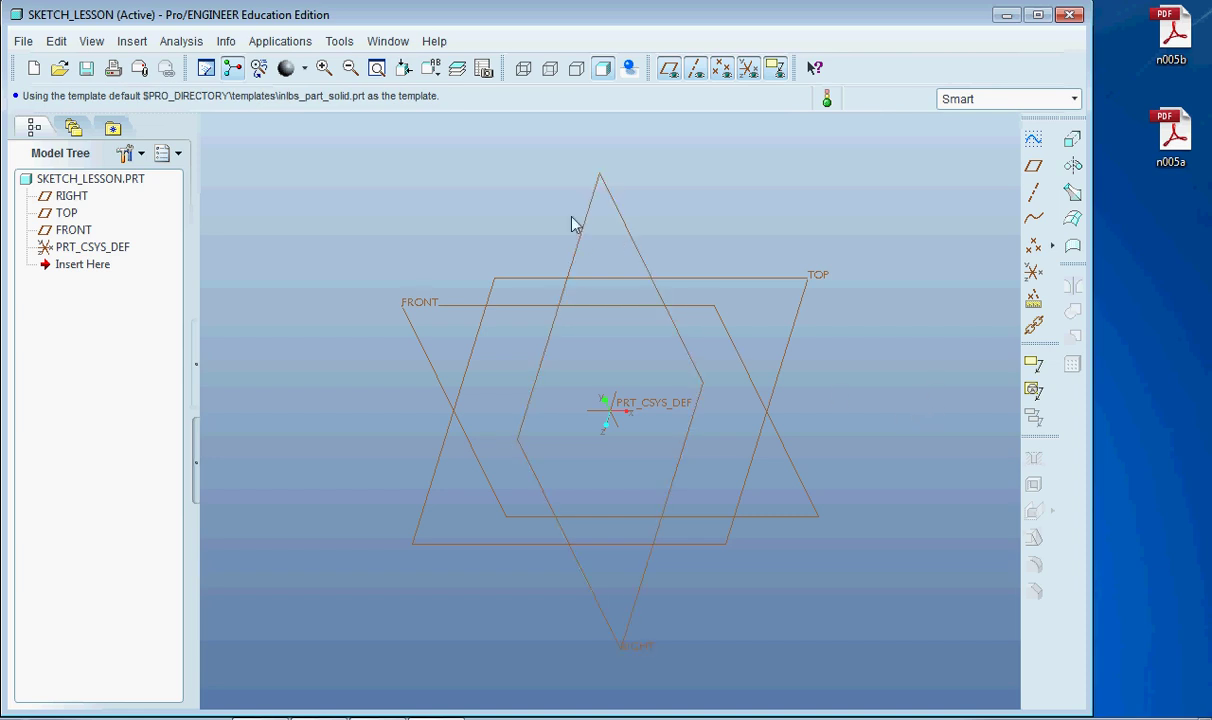
Step: Start a sketch on the FRONT plane with the RIGHT plane as reference, oriented Right
{"action": "left_click", "coordinate": [1035, 141]}
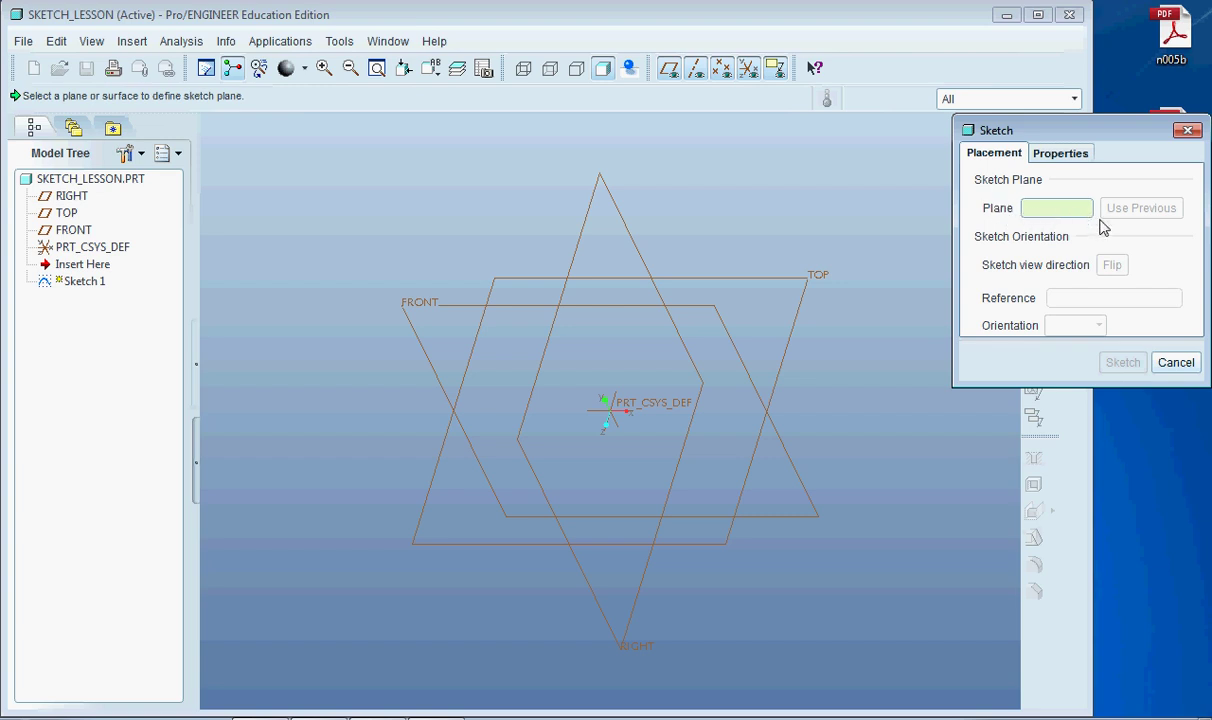
{"action": "left_click", "coordinate": [720, 315]}
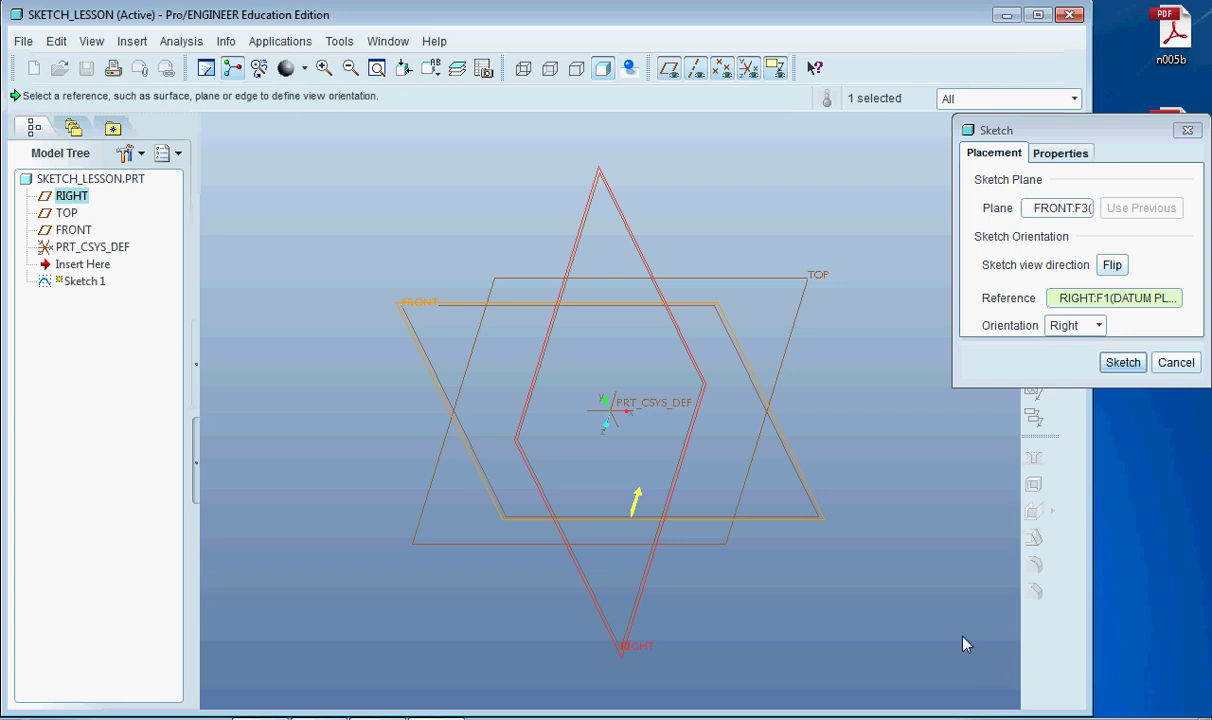
{"action": "left_click", "coordinate": [1122, 363]}
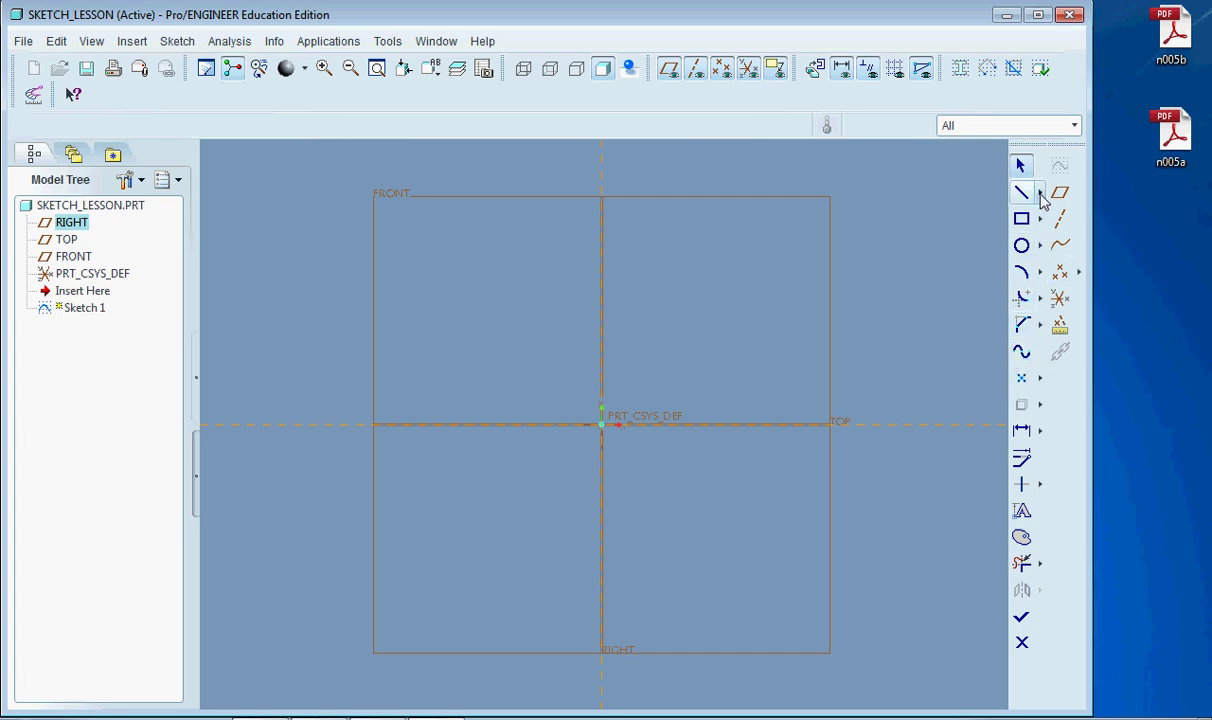
{"action": "left_click", "coordinate": [1041, 193]}
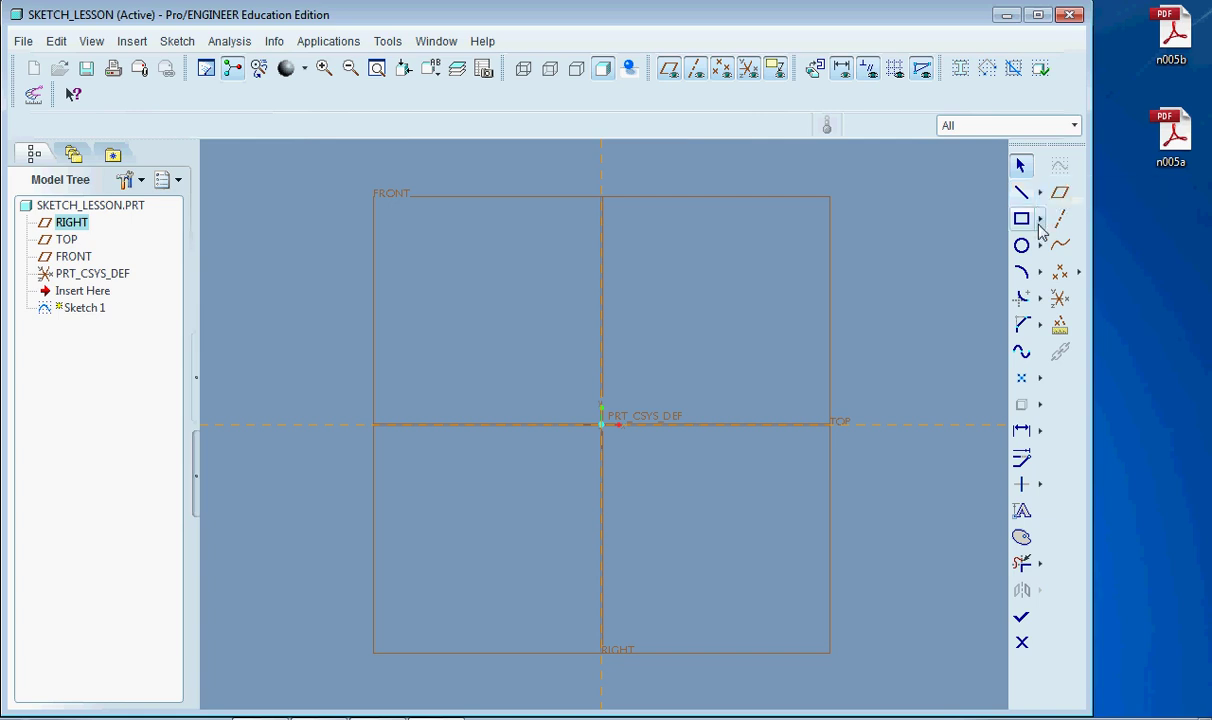
{"action": "left_click", "coordinate": [1040, 220]}
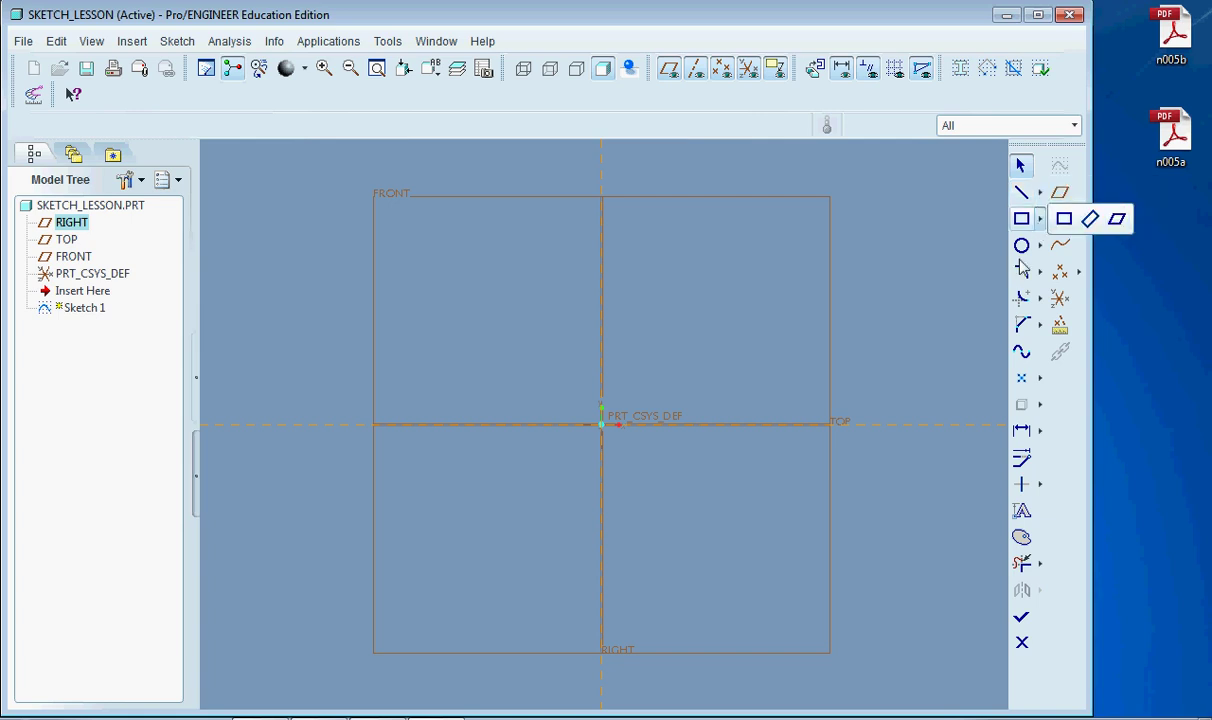
{"action": "left_click", "coordinate": [1040, 248]}
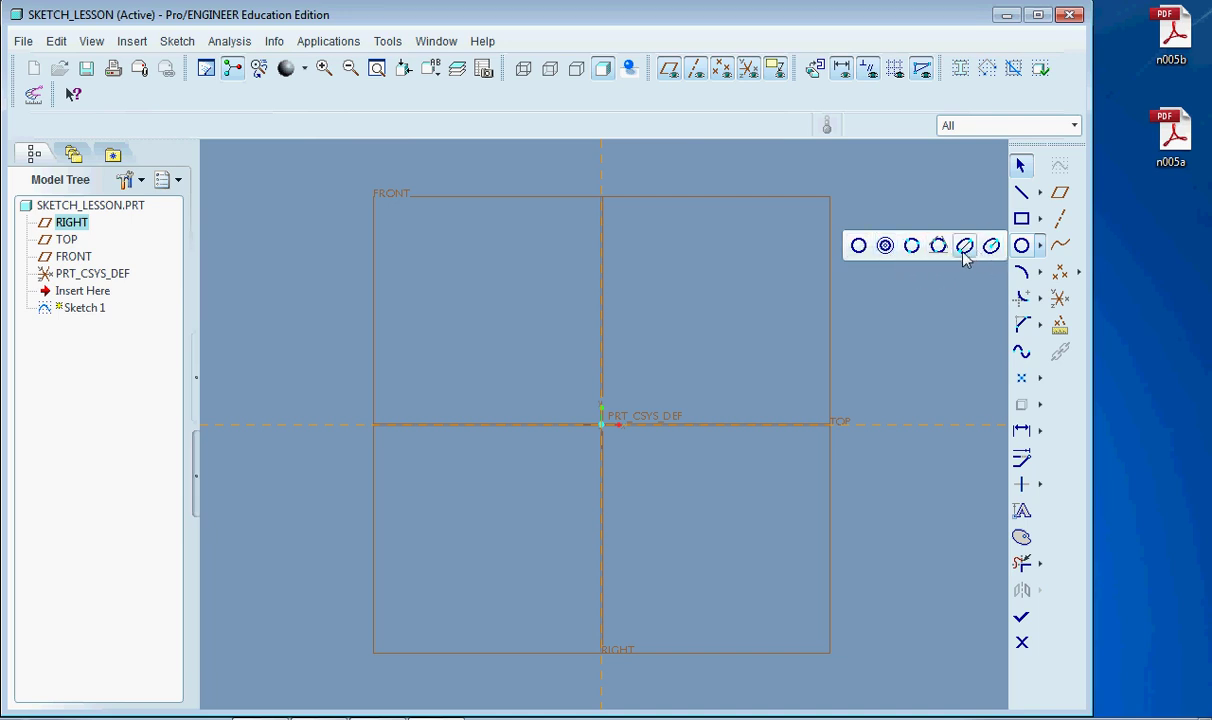
{"action": "left_click", "coordinate": [1041, 272]}
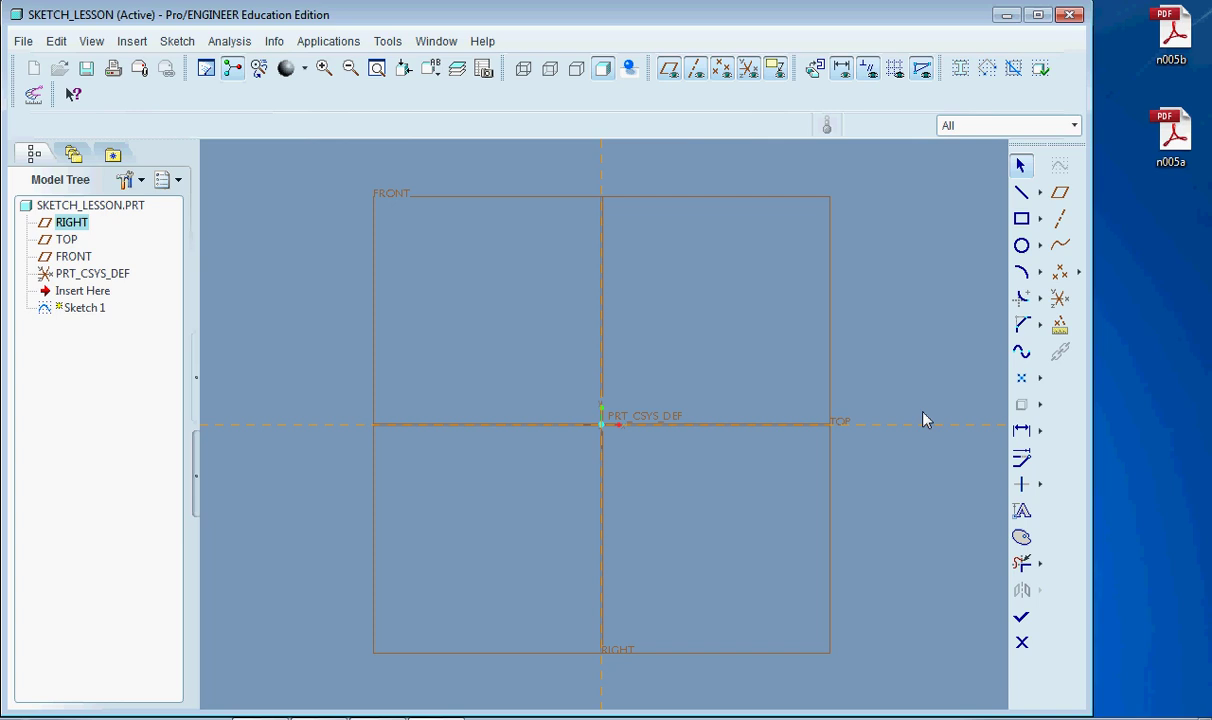
Step: Sketch a circle about 310 in diameter, centred on the intersection of the two sketch references
{"action": "left_click", "coordinate": [1021, 246]}
{"action": "left_click", "coordinate": [602, 425]}
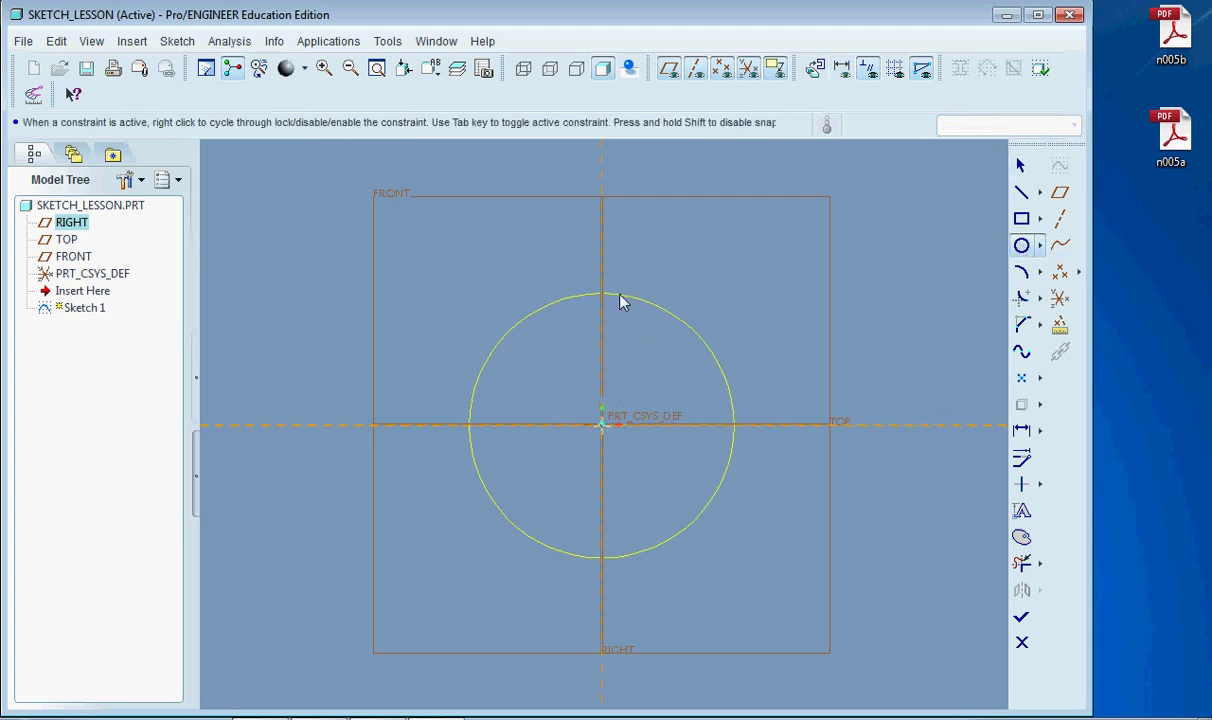
{"action": "left_click", "coordinate": [614, 290]}
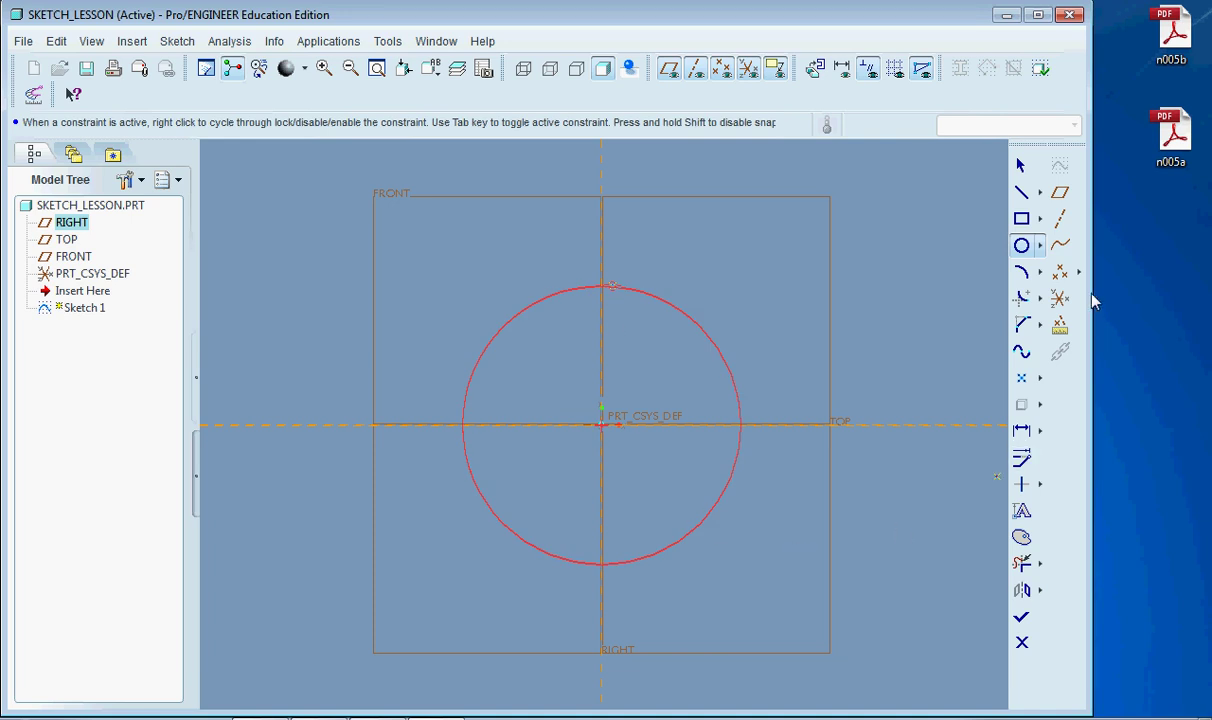
Step: Sketch a horizontal line about 426 long through the circle's centre, extending past the circle on both sides
{"action": "left_click", "coordinate": [1021, 192]}
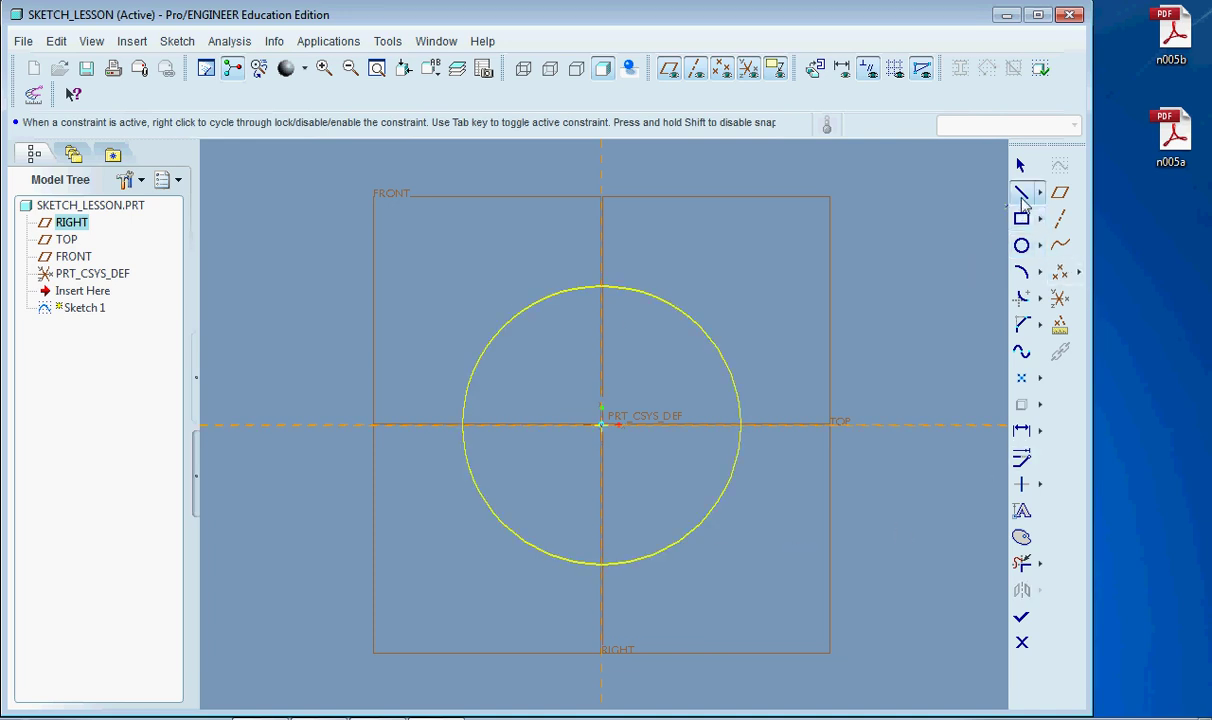
{"action": "left_click", "coordinate": [465, 430]}
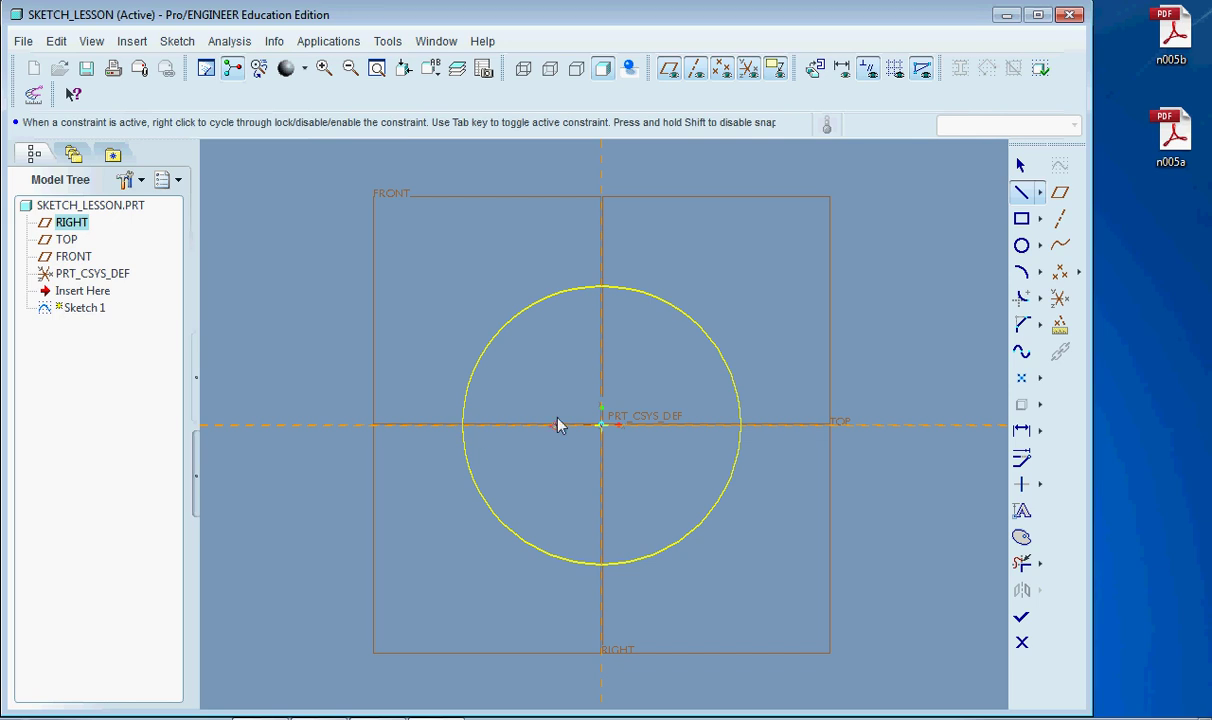
{"action": "left_click", "coordinate": [418, 425]}
{"action": "left_click", "coordinate": [800, 420]}
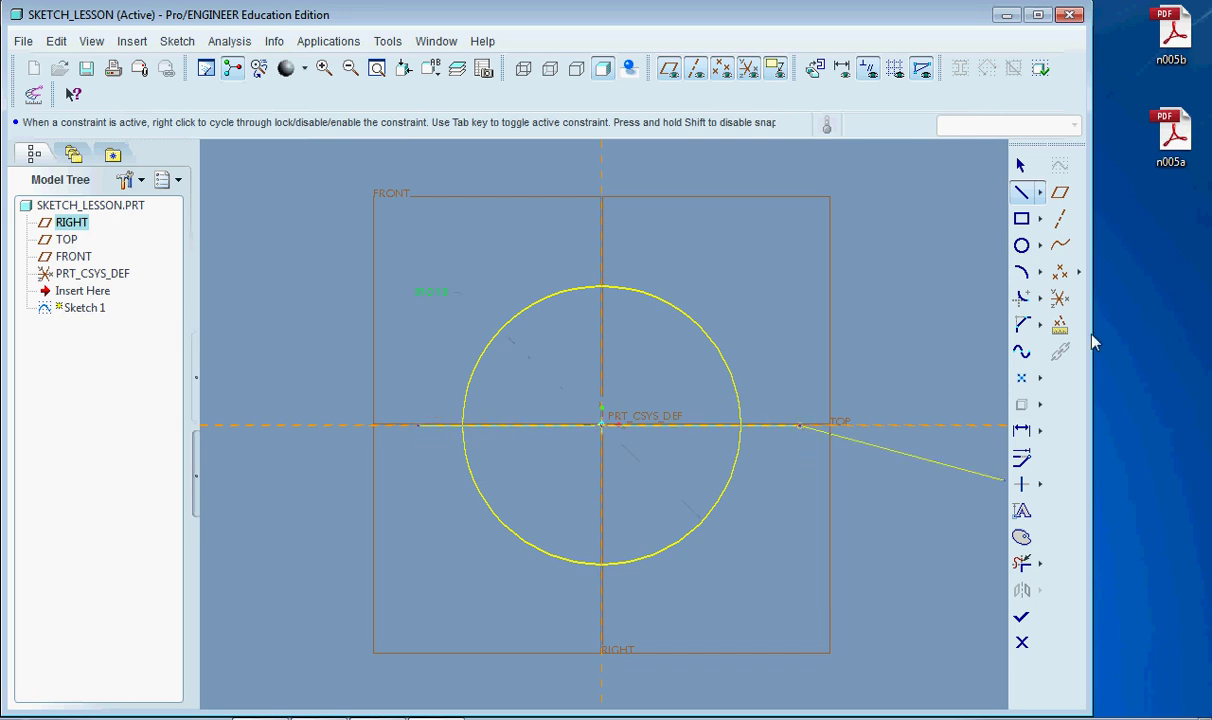
{"action": "middle_click", "coordinate": [1040, 148]}
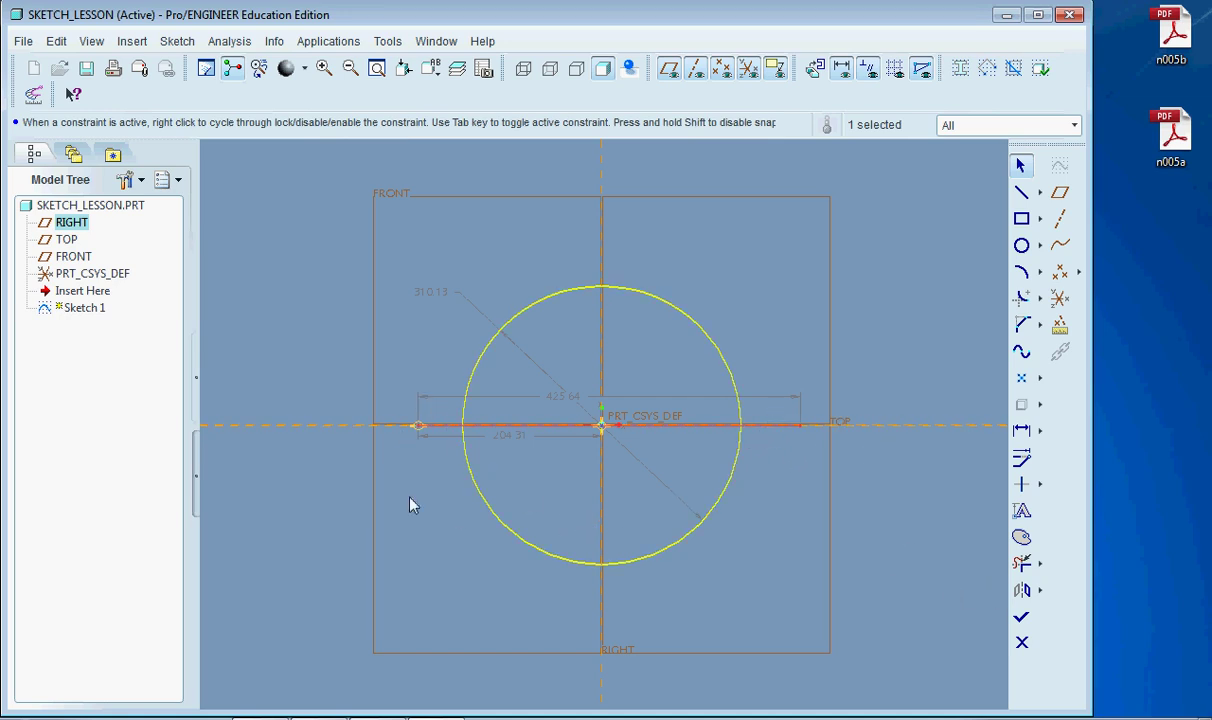
Step: Trim away the line's overhanging ends and the lower half of the circle, leaving a closed upper semicircle
{"action": "left_click", "coordinate": [1022, 565]}
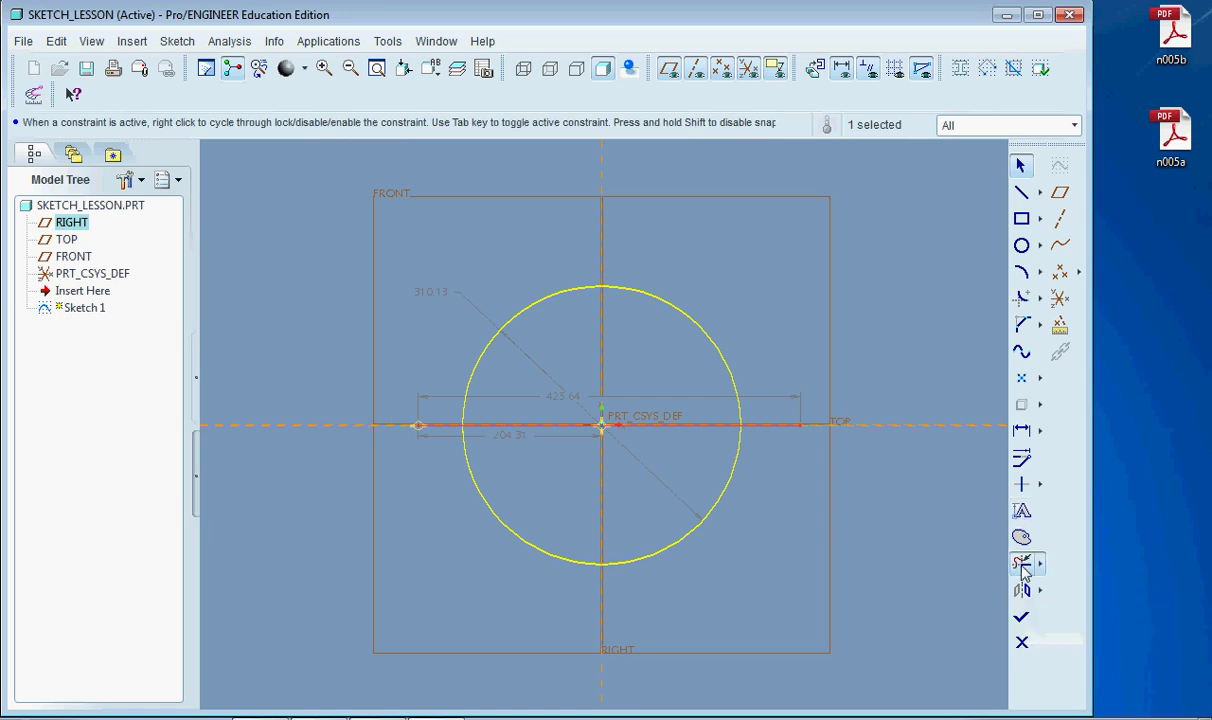
{"action": "left_click", "coordinate": [764, 427]}
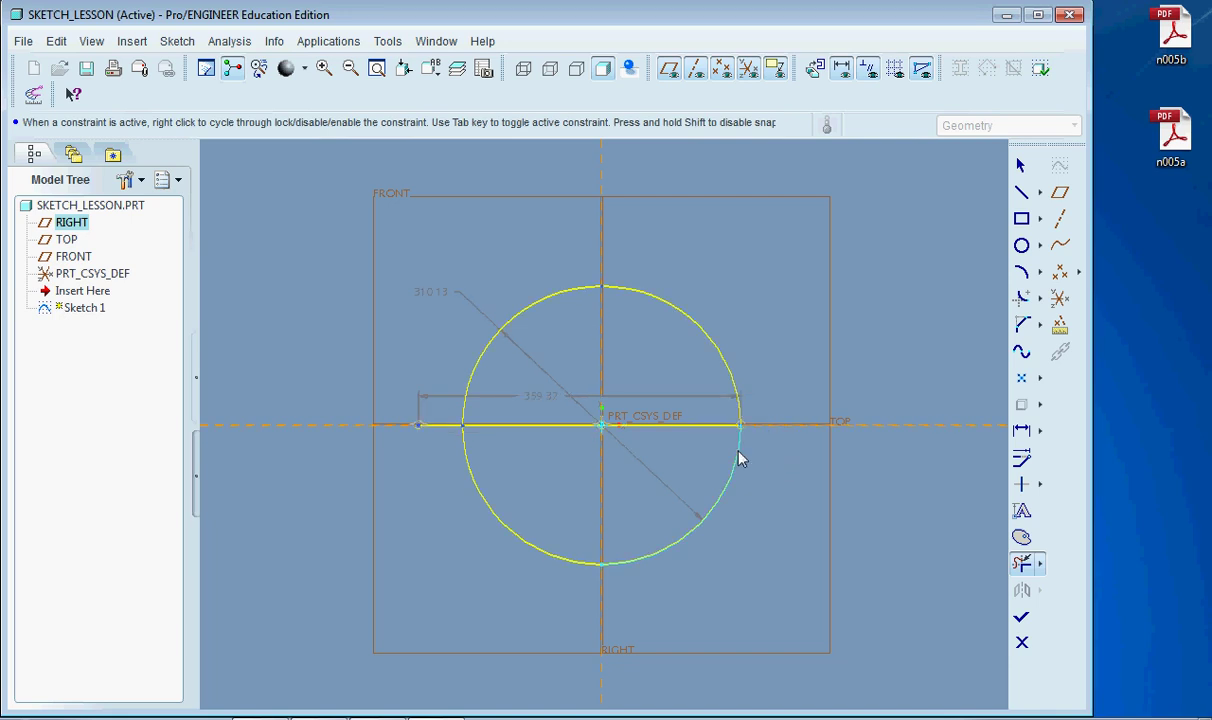
{"action": "mouse_move", "coordinate": [806, 496]}
{"action": "left_mouse_down"}
{"action": "mouse_move", "coordinate": [709, 466]}
{"action": "mouse_move", "coordinate": [436, 560]}
{"action": "mouse_move", "coordinate": [344, 494]}
{"action": "mouse_move", "coordinate": [389, 423]}
{"action": "mouse_move", "coordinate": [419, 403]}
{"action": "mouse_move", "coordinate": [437, 408]}
{"action": "mouse_move", "coordinate": [450, 454]}
{"action": "left_mouse_up"}
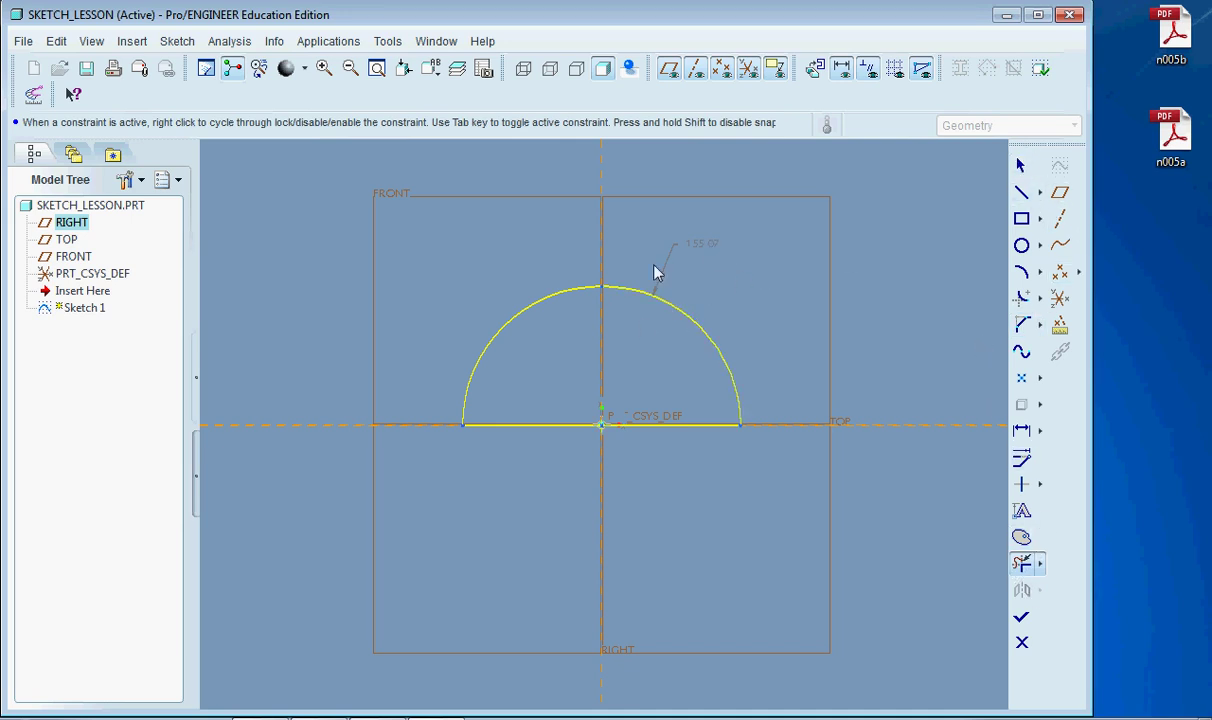
{"action": "left_click", "coordinate": [1025, 167]}
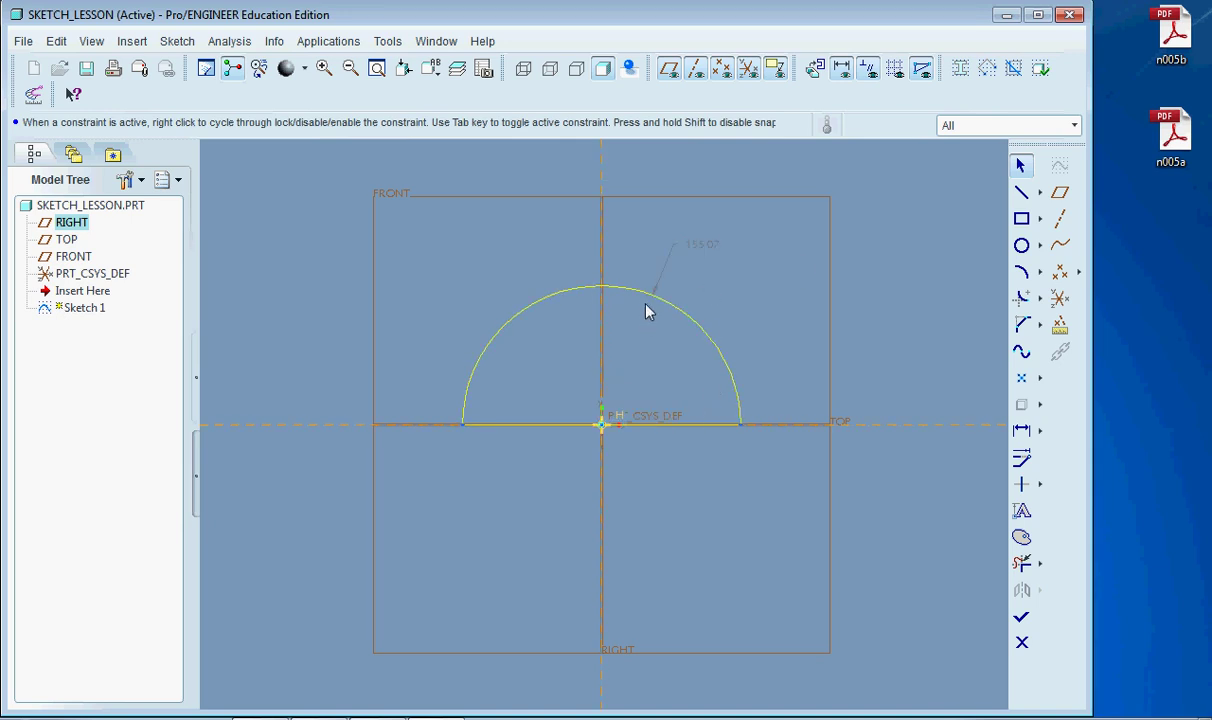
Step: Set the semicircle's radius to 50
{"action": "scroll", "coordinate": [595, 300], "scroll_direction": "up", "scroll_amount": 3}
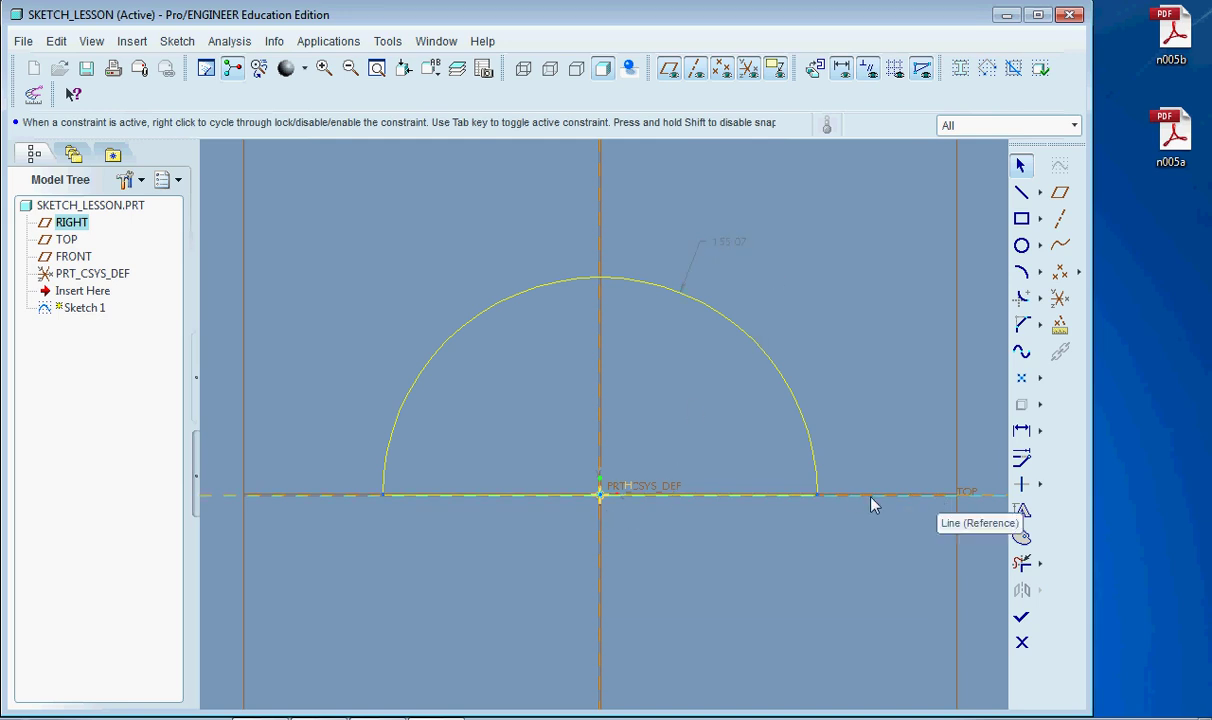
{"action": "double_click", "coordinate": [726, 253]}
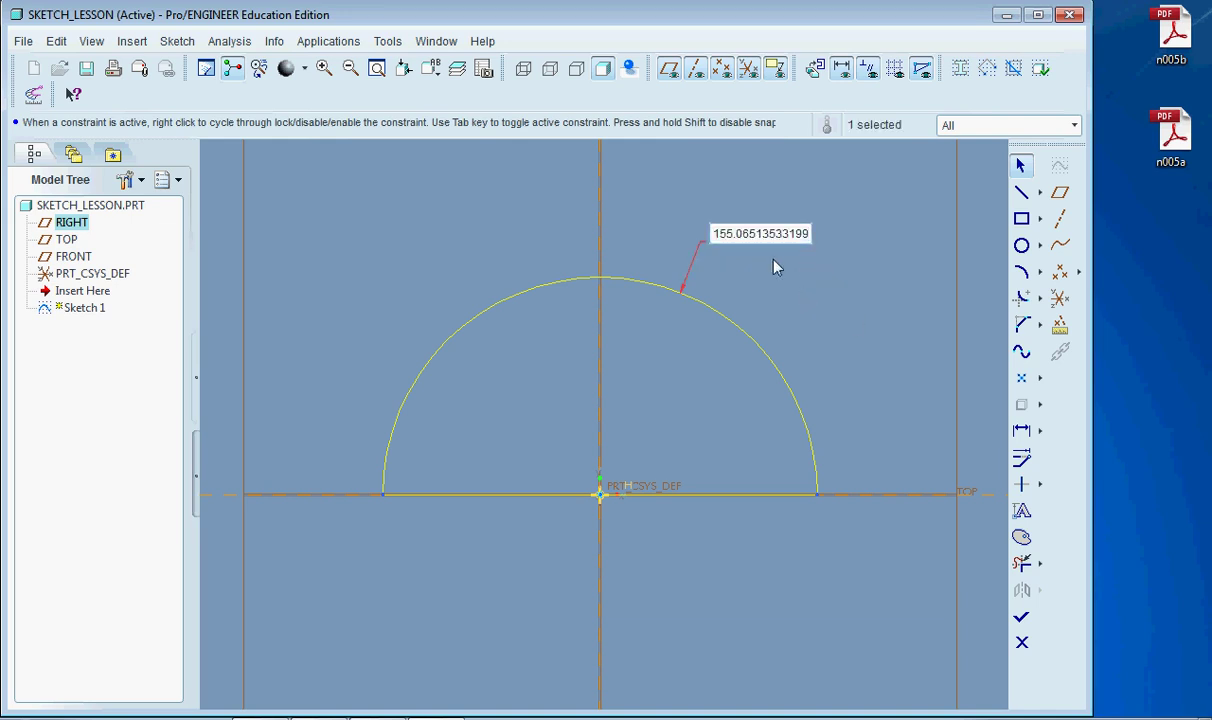
{"action": "double_click", "coordinate": [735, 240]}
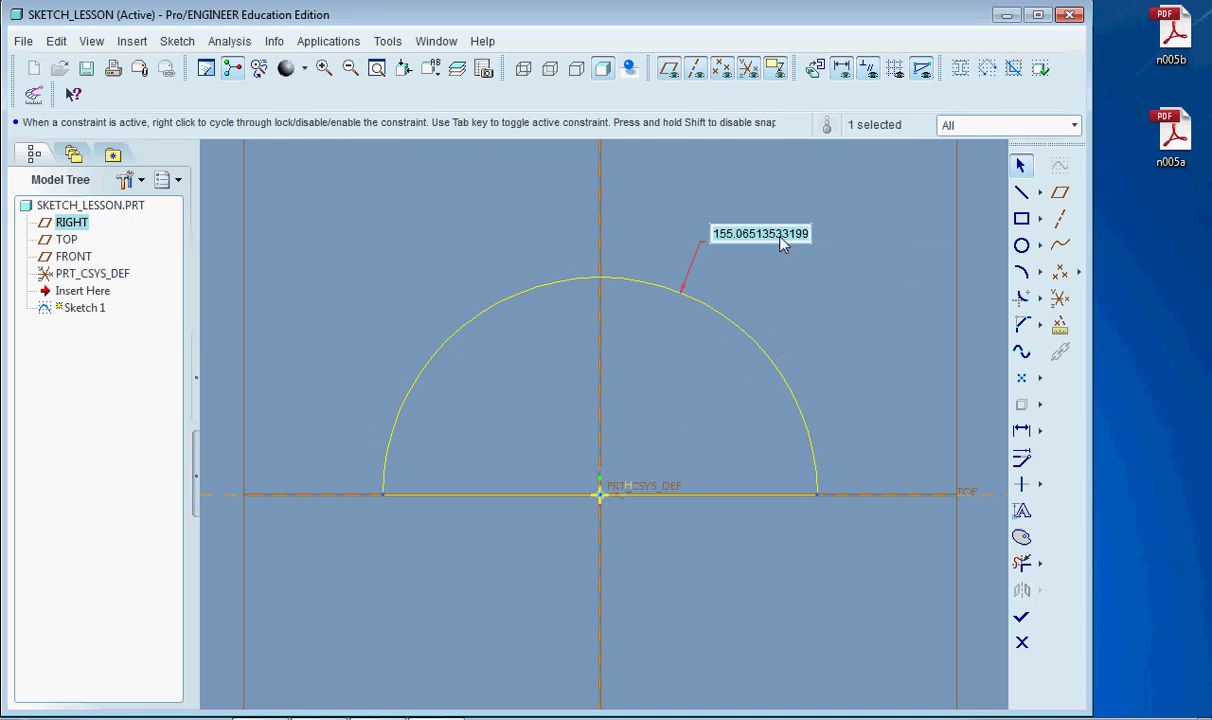
{"action": "type", "text": "50"}
{"action": "key", "text": "Return"}
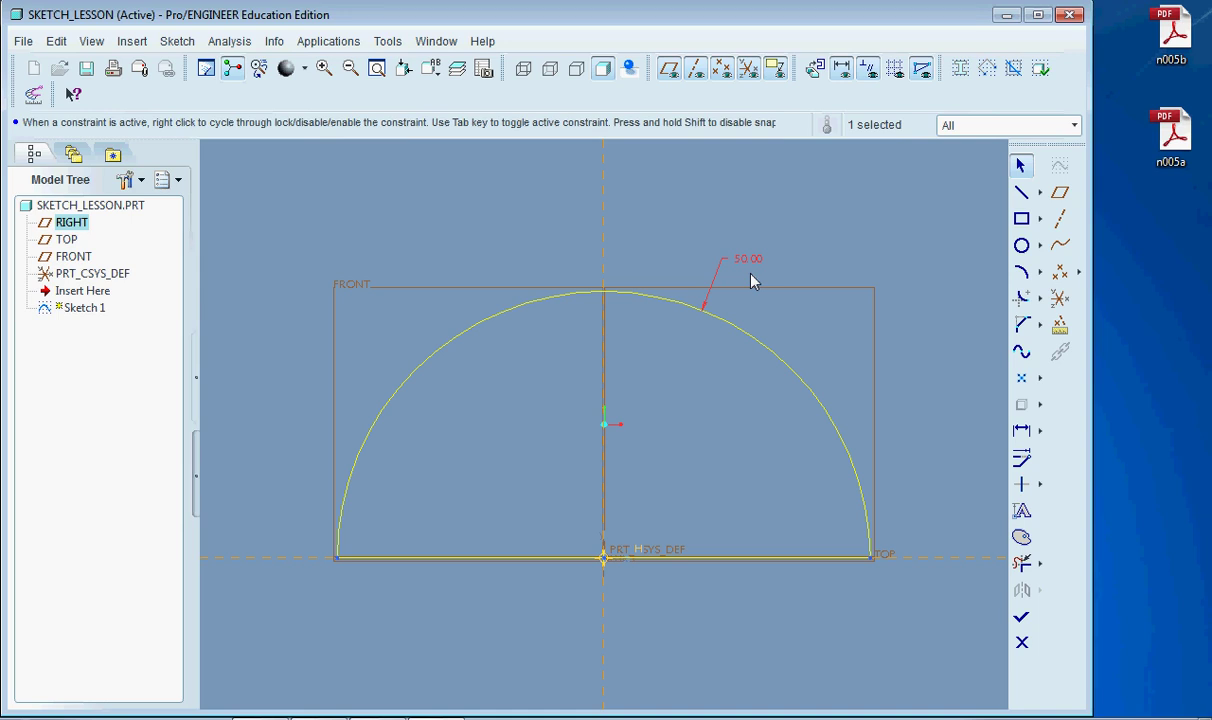
Step: Sketch a vertical line about 60 long straight down from the semicircle's right end
{"action": "left_click", "coordinate": [1040, 192]}
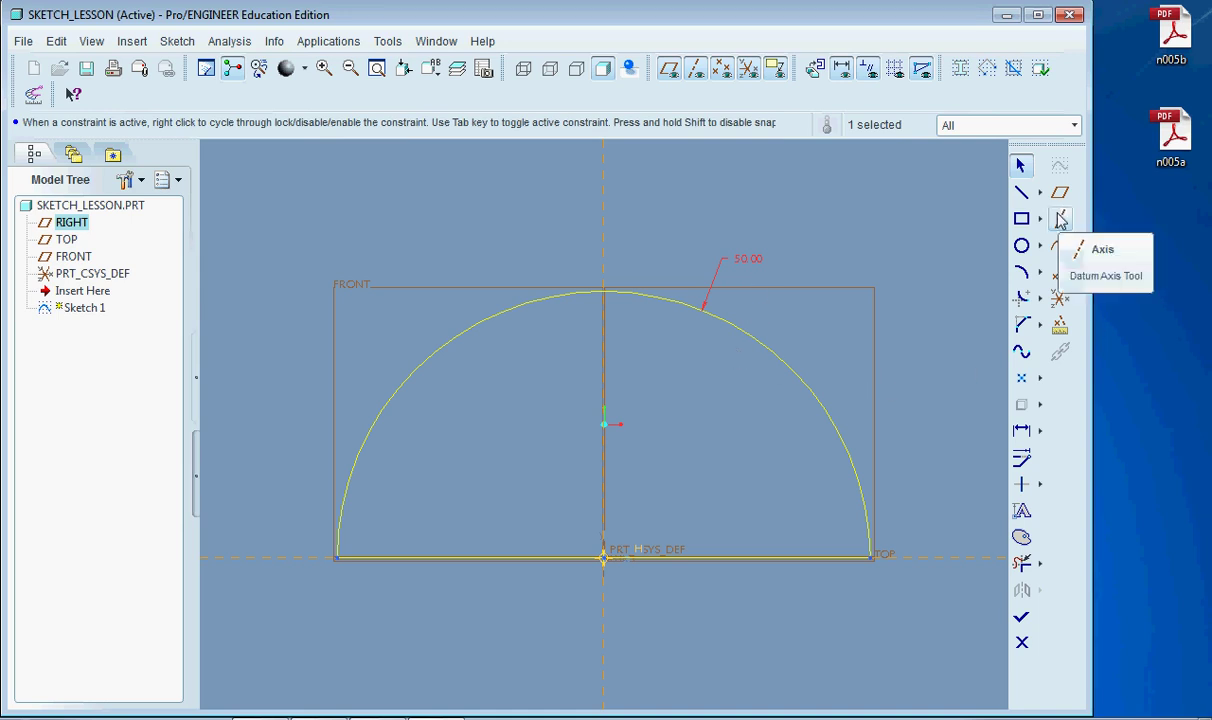
{"action": "left_click", "coordinate": [1052, 248]}
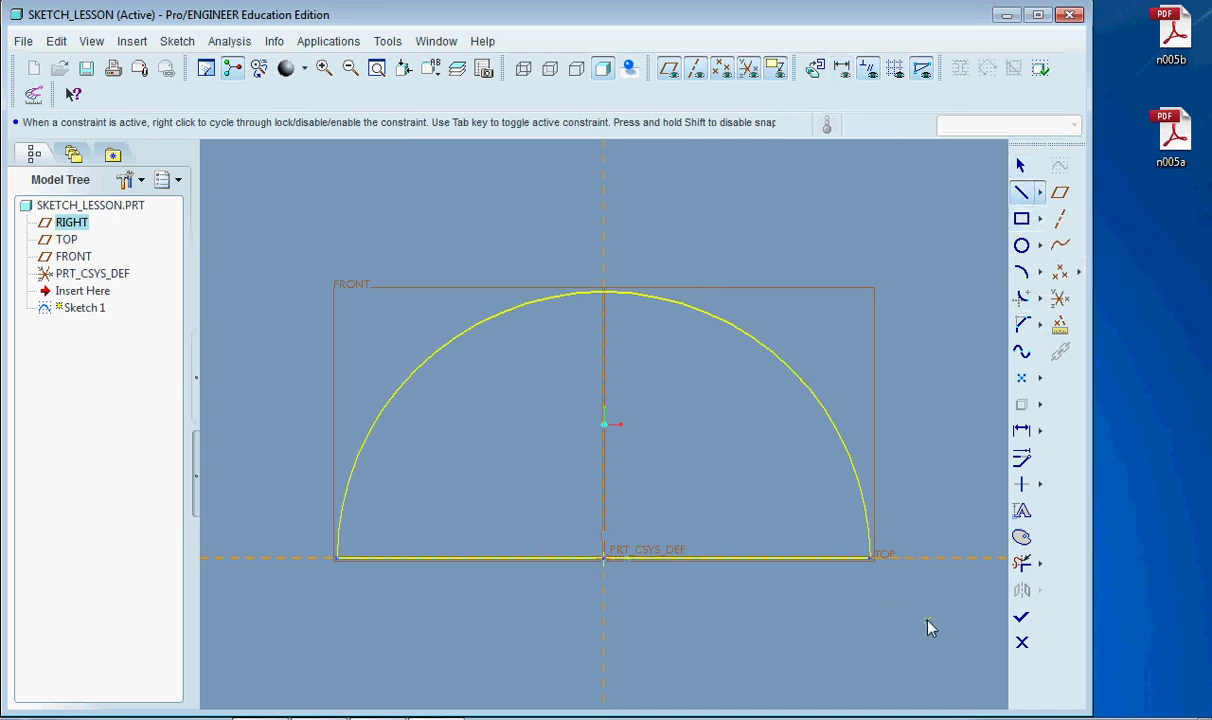
{"action": "scroll", "coordinate": [747, 327], "scroll_direction": "up", "scroll_amount": 1}
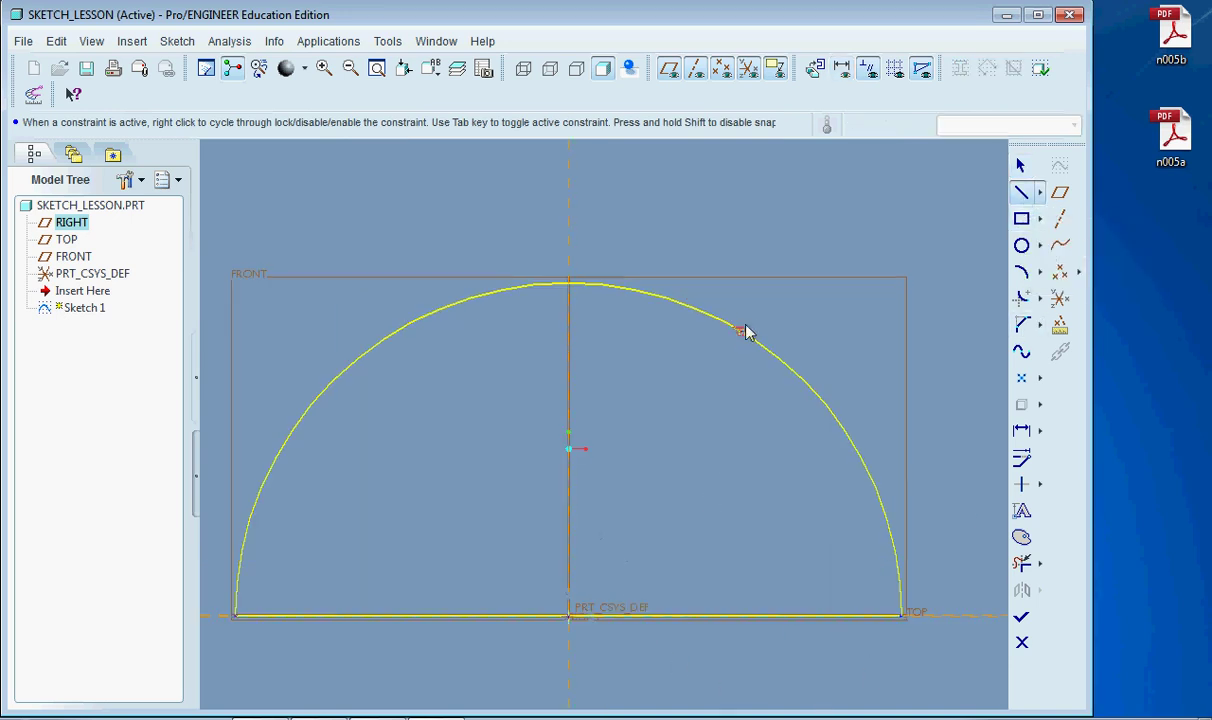
{"action": "middle_click_drag", "start_coordinate": [757, 538], "coordinate": [760, 352], "text": "shift"}
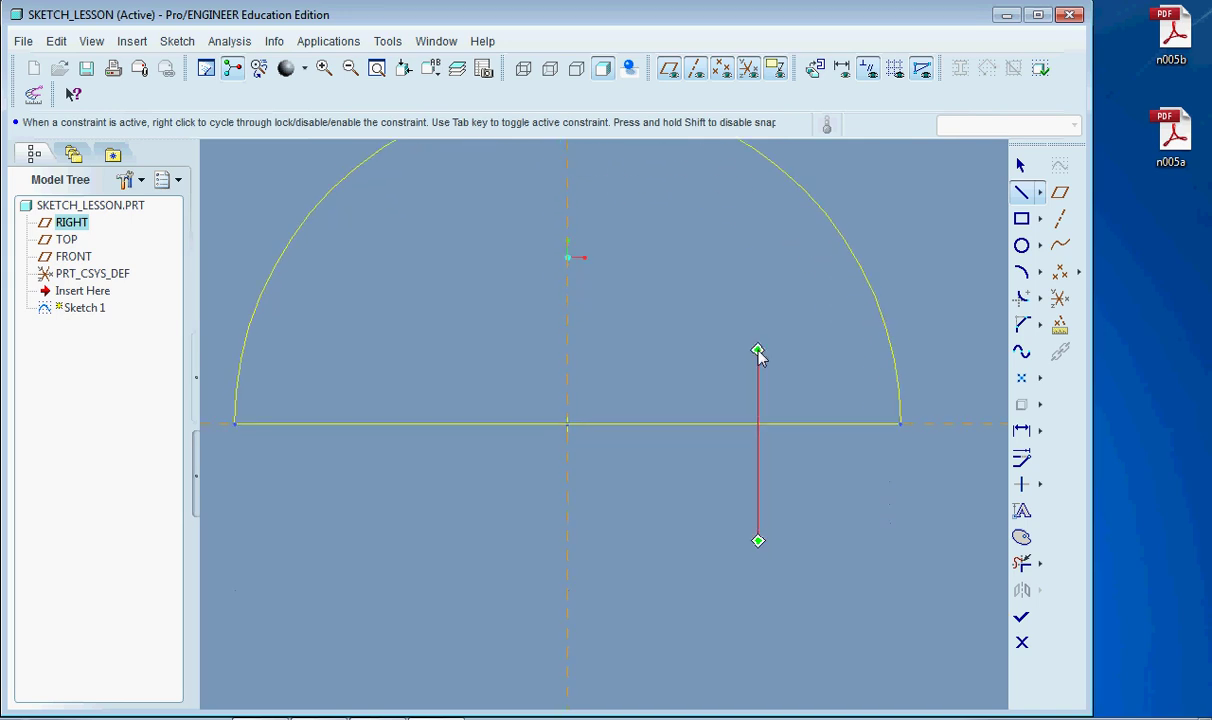
{"action": "scroll", "coordinate": [779, 369], "scroll_direction": "down", "scroll_amount": 2}
{"action": "scroll", "coordinate": [779, 369], "scroll_direction": "down", "scroll_amount": 1}
{"action": "middle_click_drag", "start_coordinate": [816, 486], "coordinate": [760, 445], "text": "shift"}
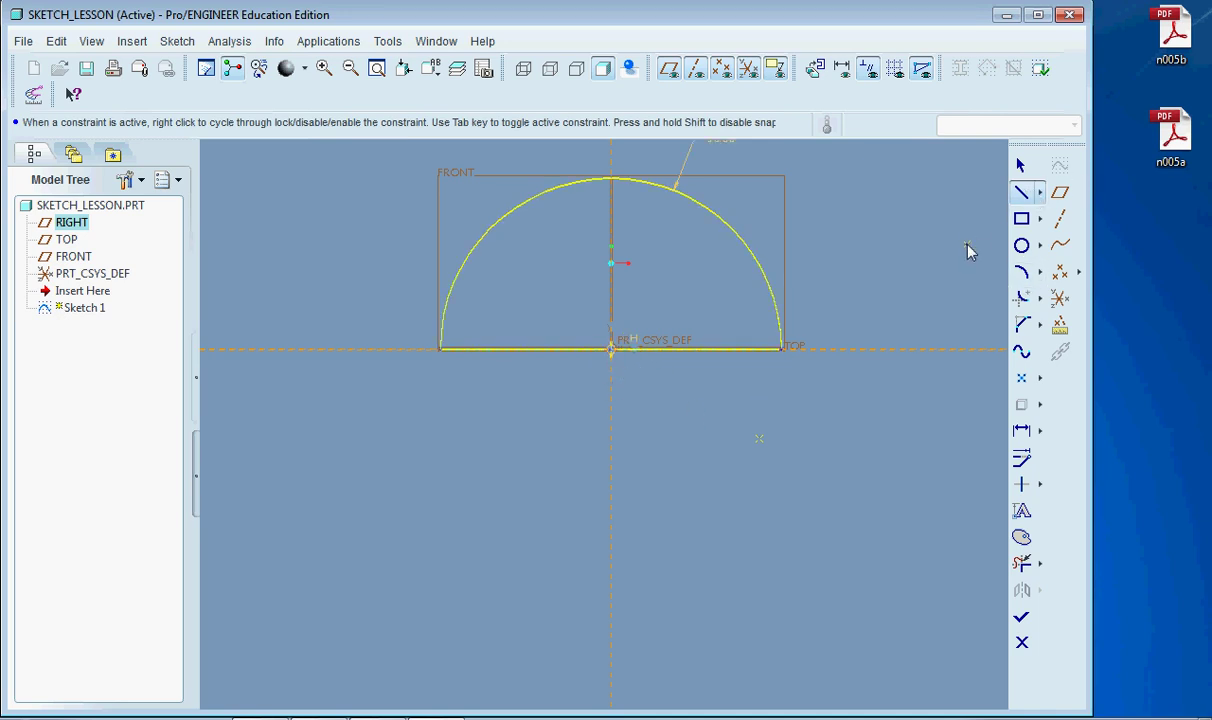
{"action": "left_click", "coordinate": [1029, 196]}
{"action": "scroll", "coordinate": [786, 358], "scroll_direction": "up", "scroll_amount": 5}
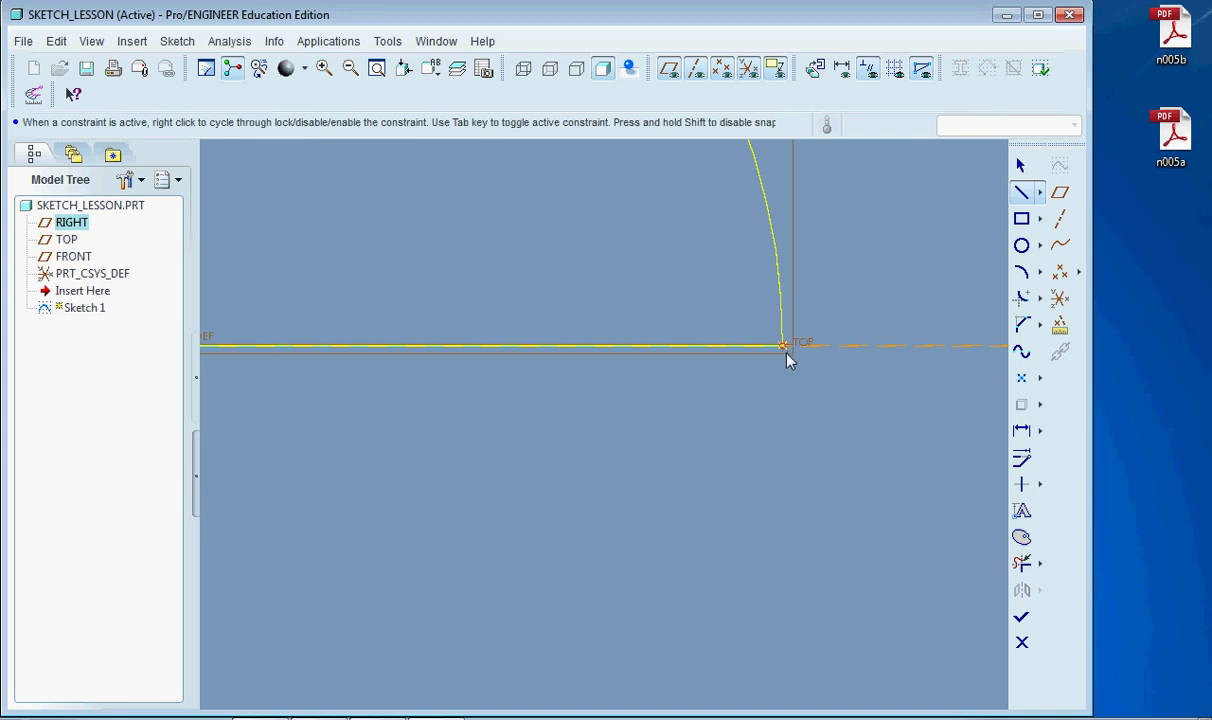
{"action": "left_click", "coordinate": [785, 350]}
{"action": "scroll", "coordinate": [830, 300], "scroll_direction": "down", "scroll_amount": 3}
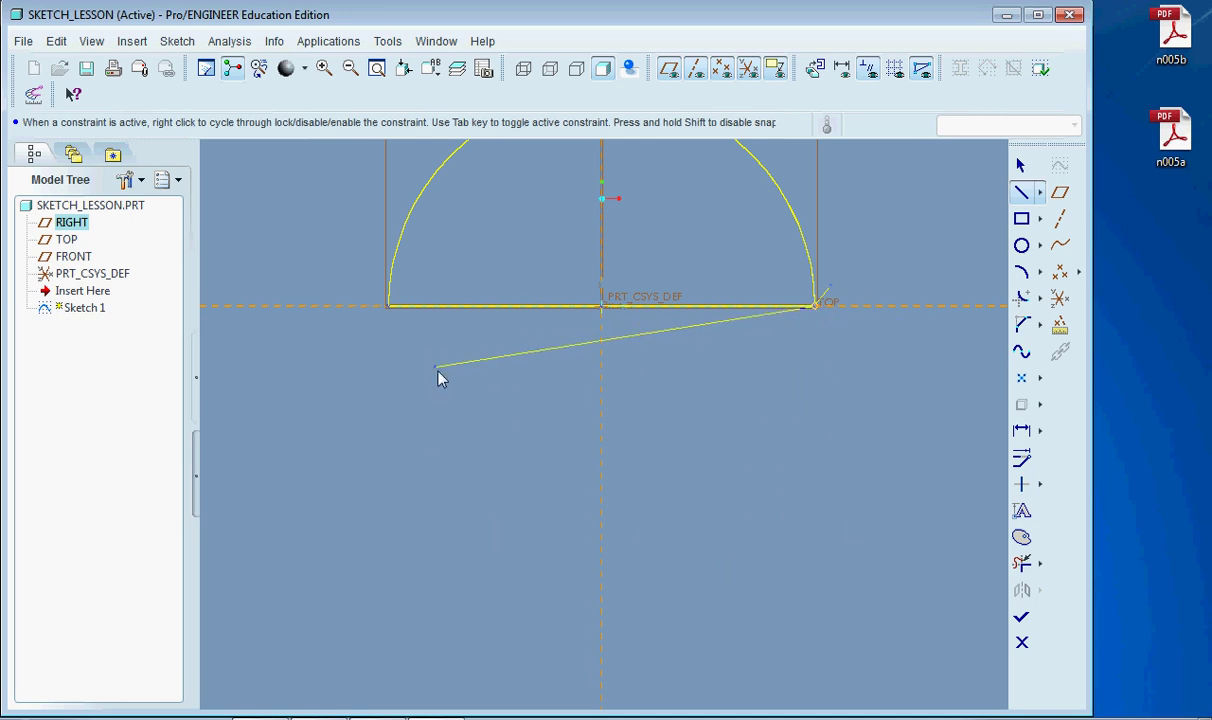
{"action": "left_click", "coordinate": [822, 563]}
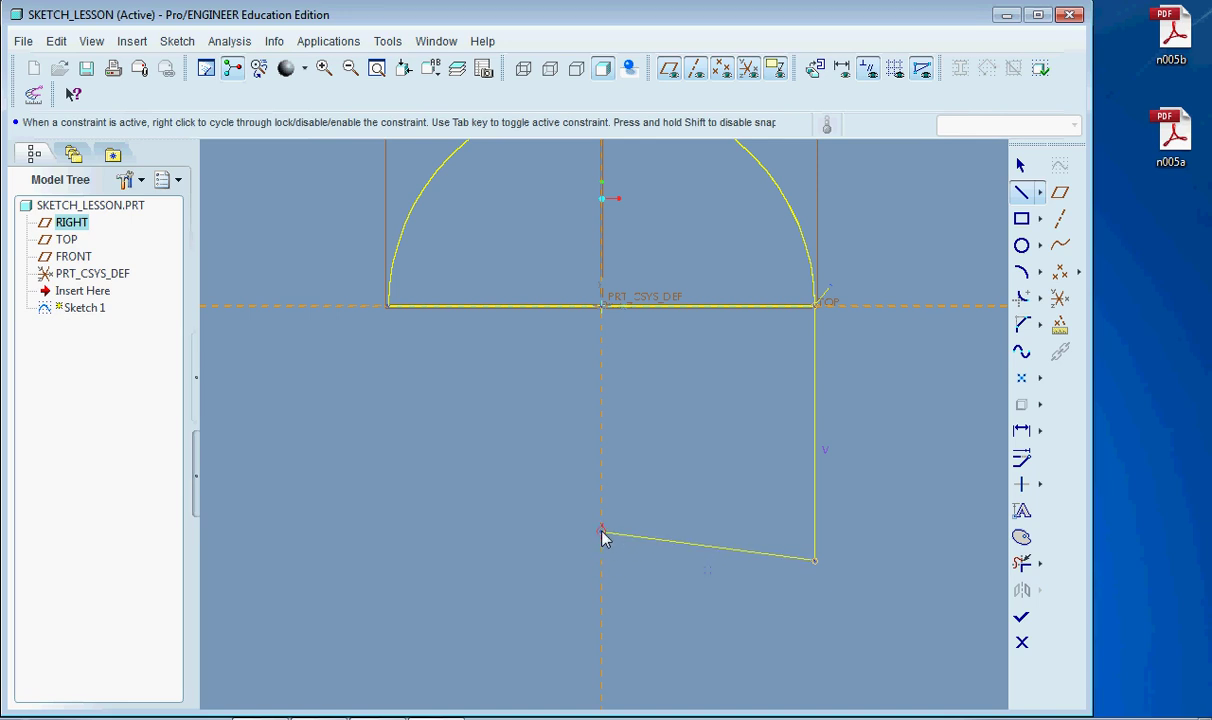
Step: Continue with a horizontal line to the vertical reference, and sketch a vertical line from its end up to the semicircle's centre
{"action": "left_click", "coordinate": [602, 561]}
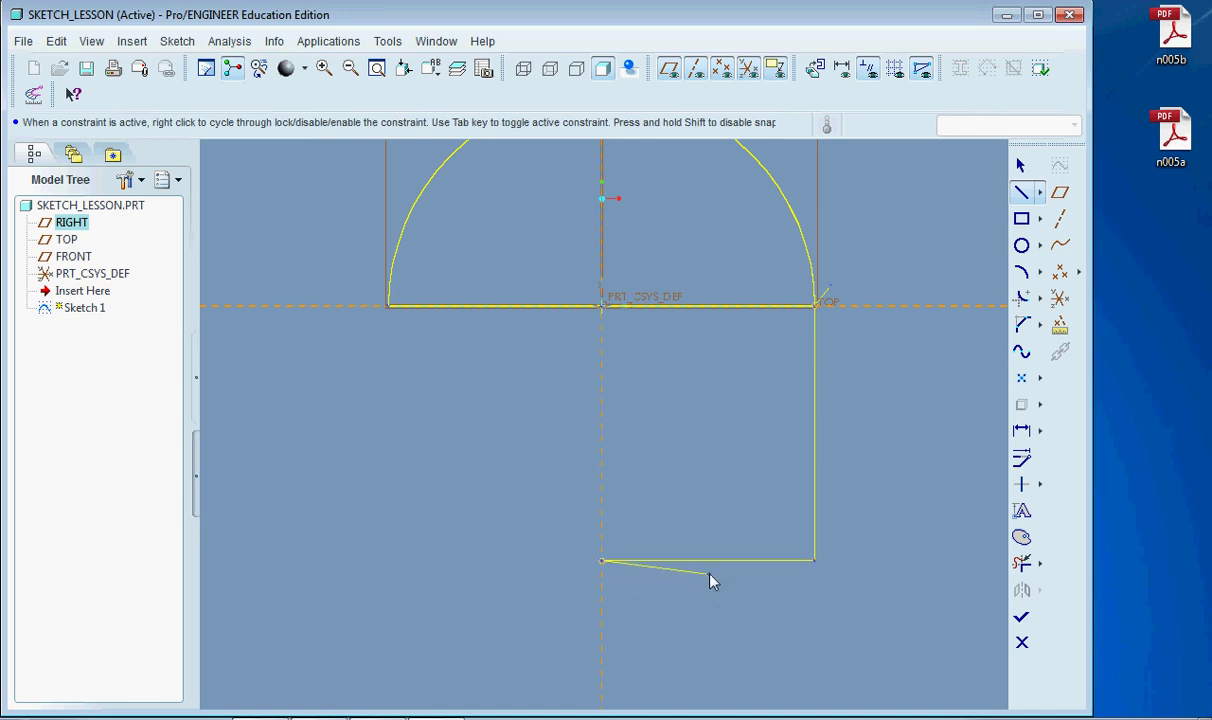
{"action": "middle_click", "coordinate": [684, 578]}
{"action": "left_click", "coordinate": [602, 561]}
{"action": "left_click", "coordinate": [604, 316]}
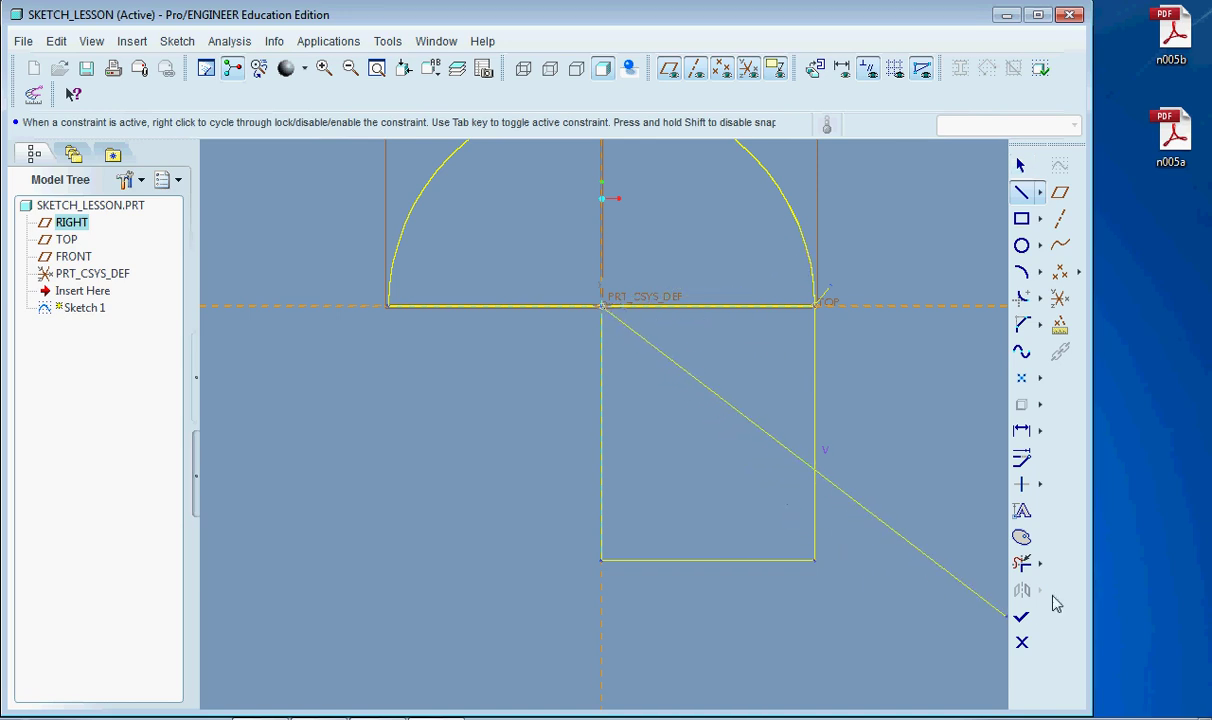
Step: Trim away the right half of the semicircle's base line so the arc and lower square form one profile
{"action": "left_click", "coordinate": [1021, 563]}
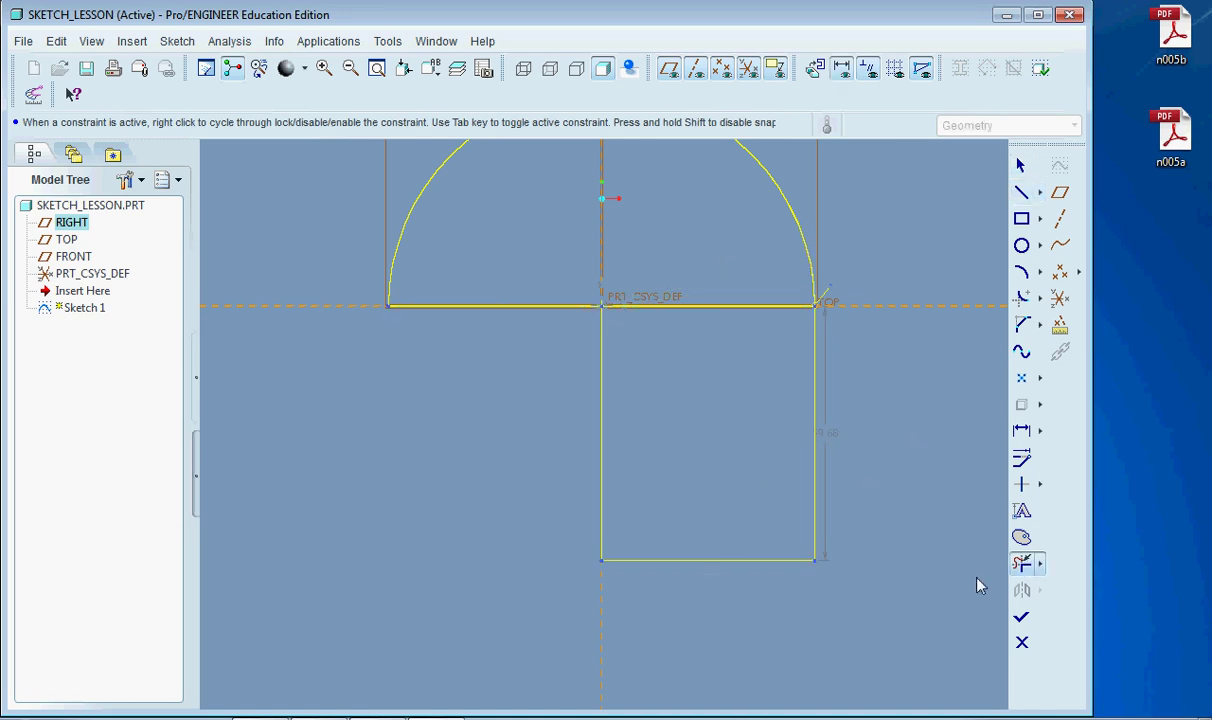
{"action": "left_click", "coordinate": [710, 305]}
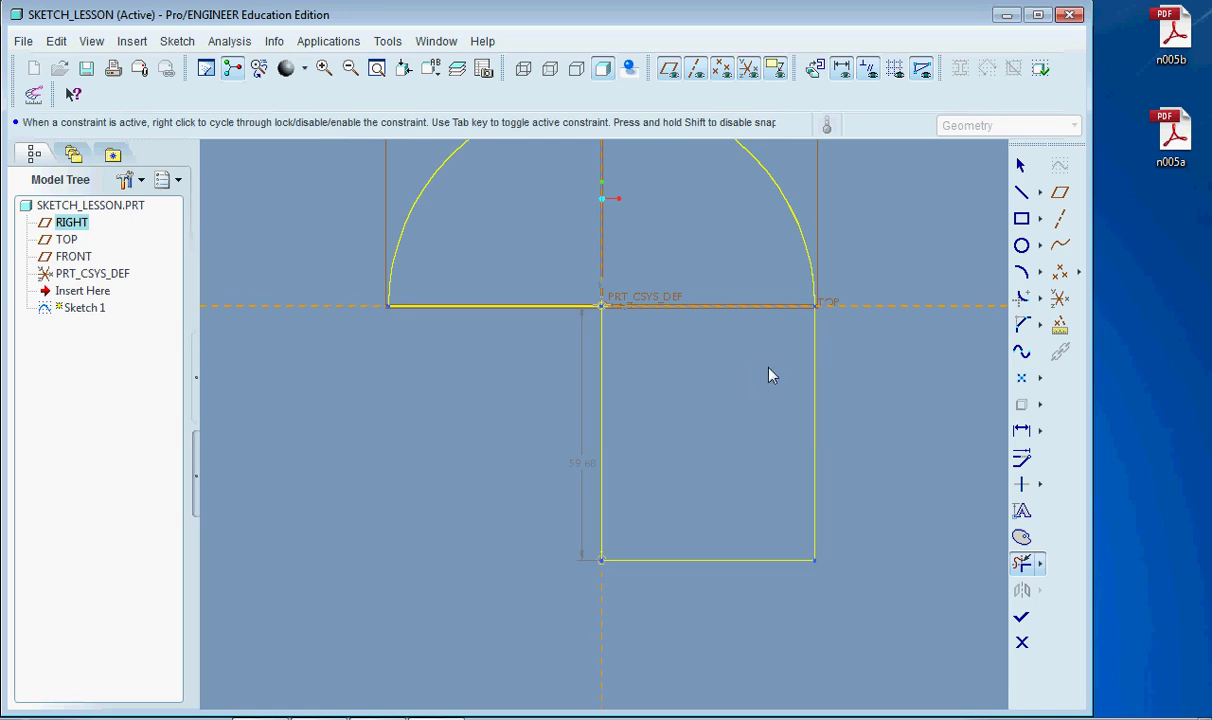
{"action": "left_click", "coordinate": [1021, 165]}
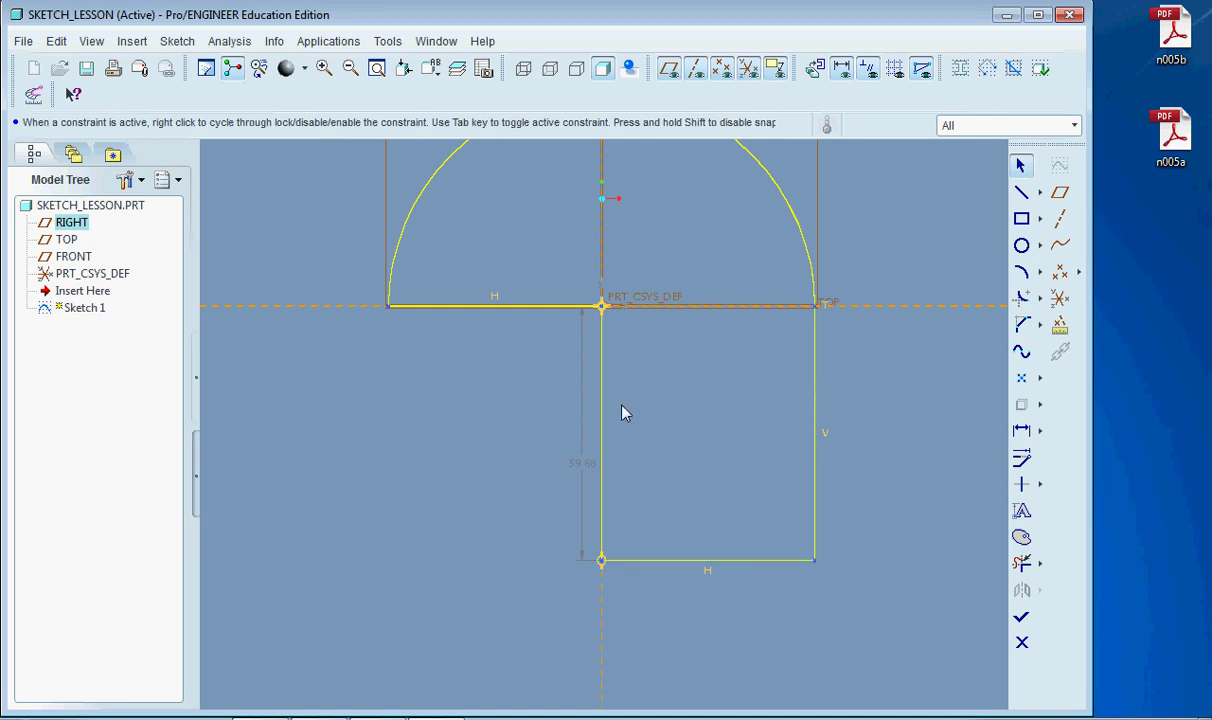
Step: Set the length of the vertical line below the semicircle's centre to 50
{"action": "scroll", "coordinate": [779, 490], "scroll_direction": "up", "scroll_amount": 1}
{"action": "scroll", "coordinate": [695, 446], "scroll_direction": "up", "scroll_amount": 2}
{"action": "scroll", "coordinate": [703, 392], "scroll_direction": "down", "scroll_amount": 1}
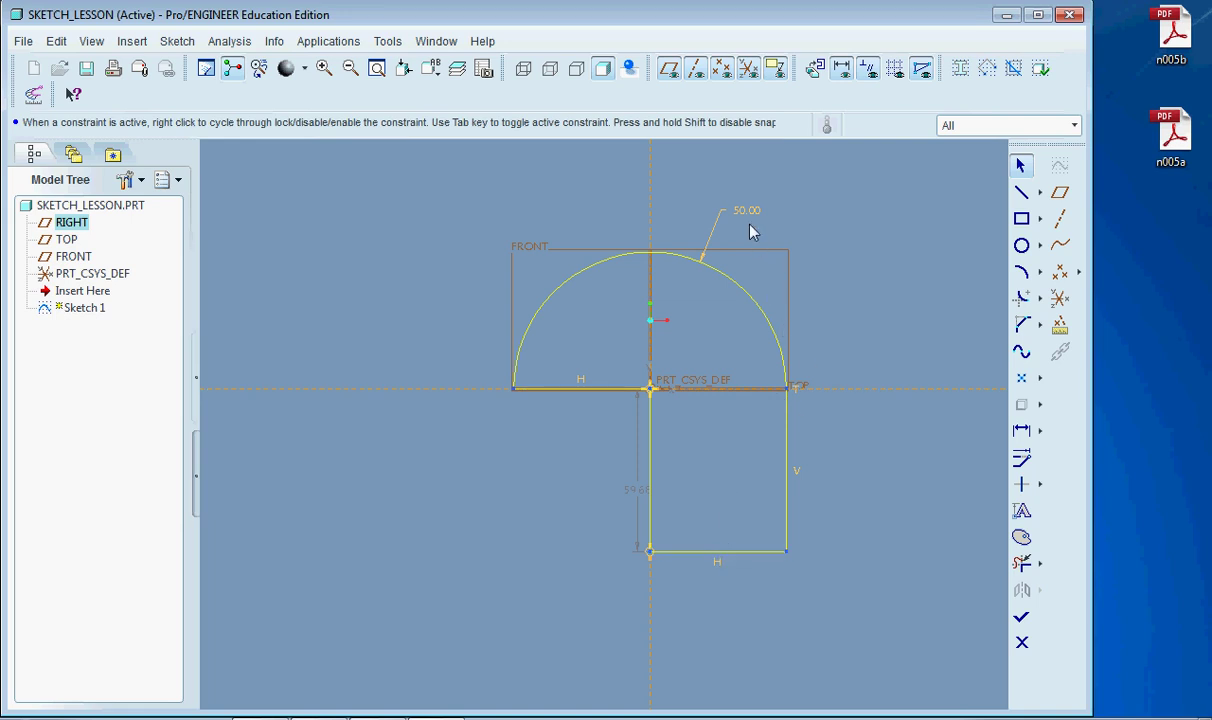
{"action": "double_click", "coordinate": [637, 493]}
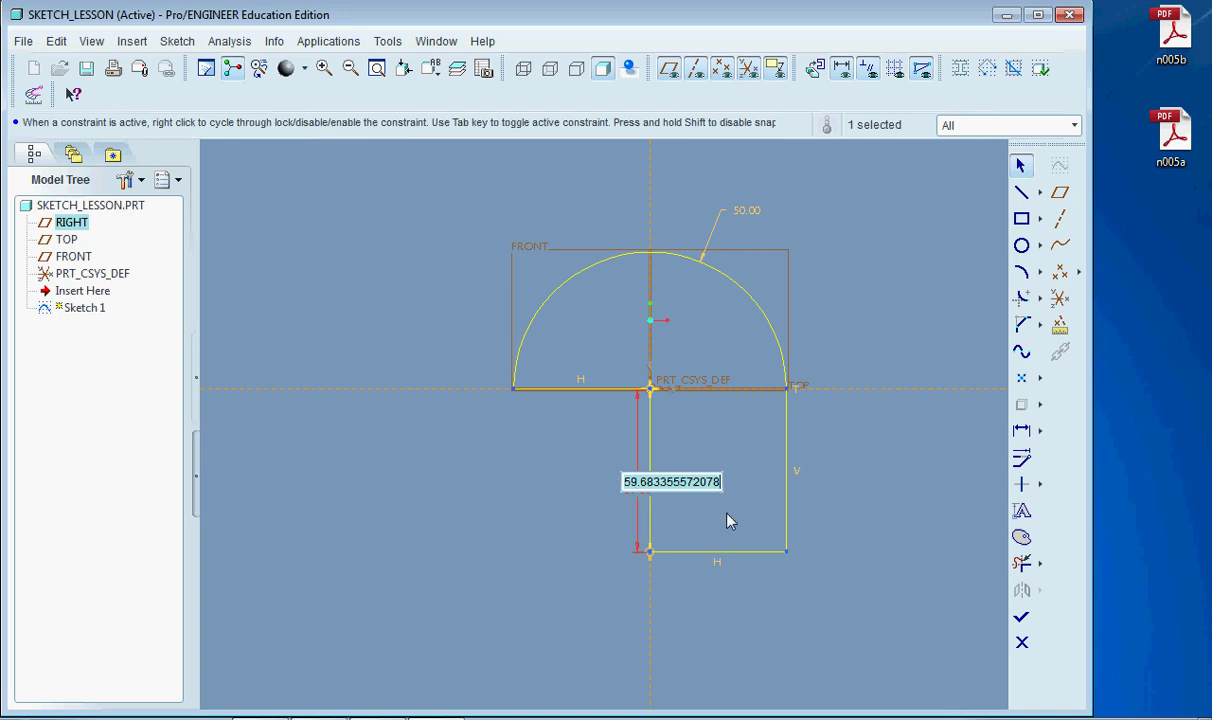
{"action": "type", "text": "5"}
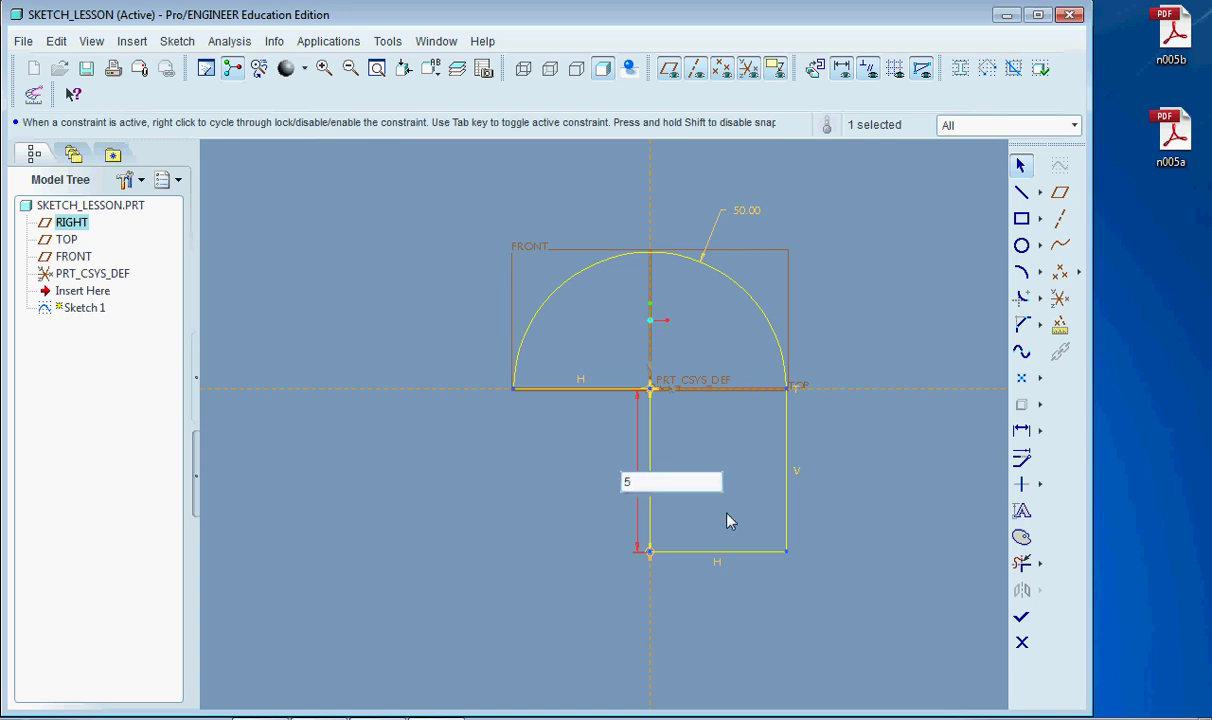
{"action": "type", "text": "0"}
{"action": "key", "text": "Return"}
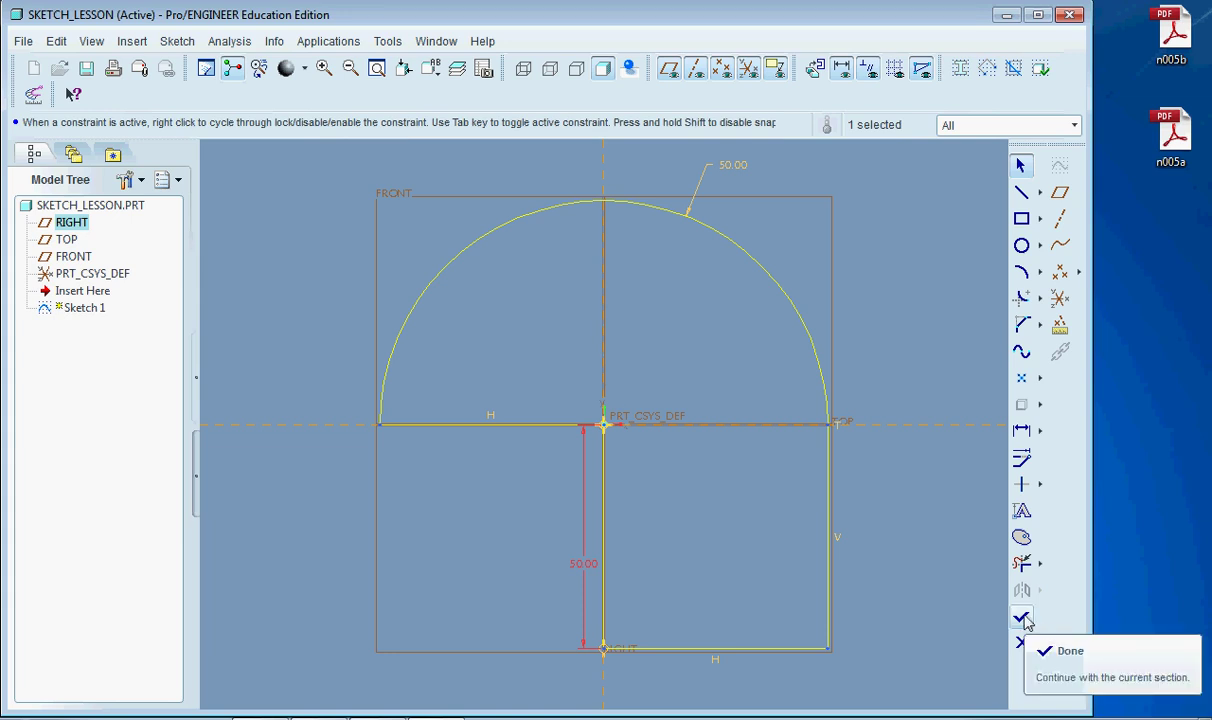
Step: Finish the sketch, view the profile at an angle in 3D and clear the selection
{"action": "left_click", "coordinate": [1024, 620]}
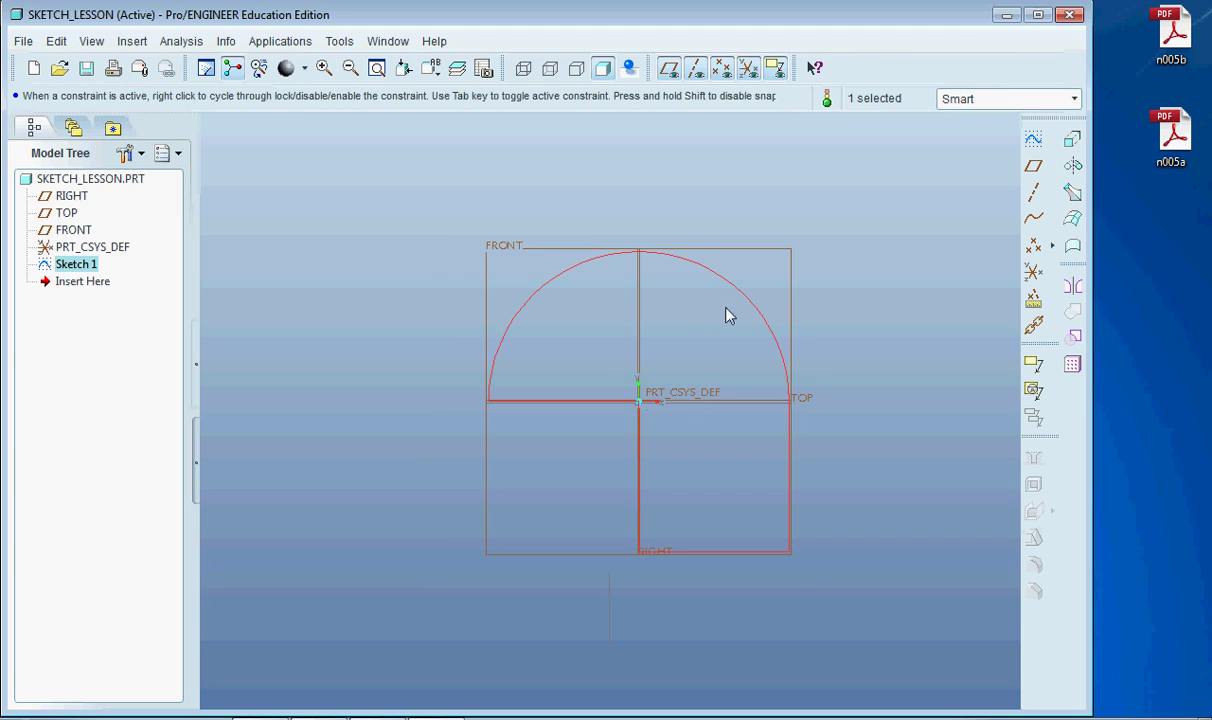
{"action": "mouse_move", "coordinate": [611, 319]}
{"action": "middle_mouse_down"}
{"action": "mouse_move", "coordinate": [660, 327]}
{"action": "mouse_move", "coordinate": [800, 305]}
{"action": "mouse_move", "coordinate": [826, 323]}
{"action": "middle_mouse_up"}
{"action": "left_click", "coordinate": [800, 305]}
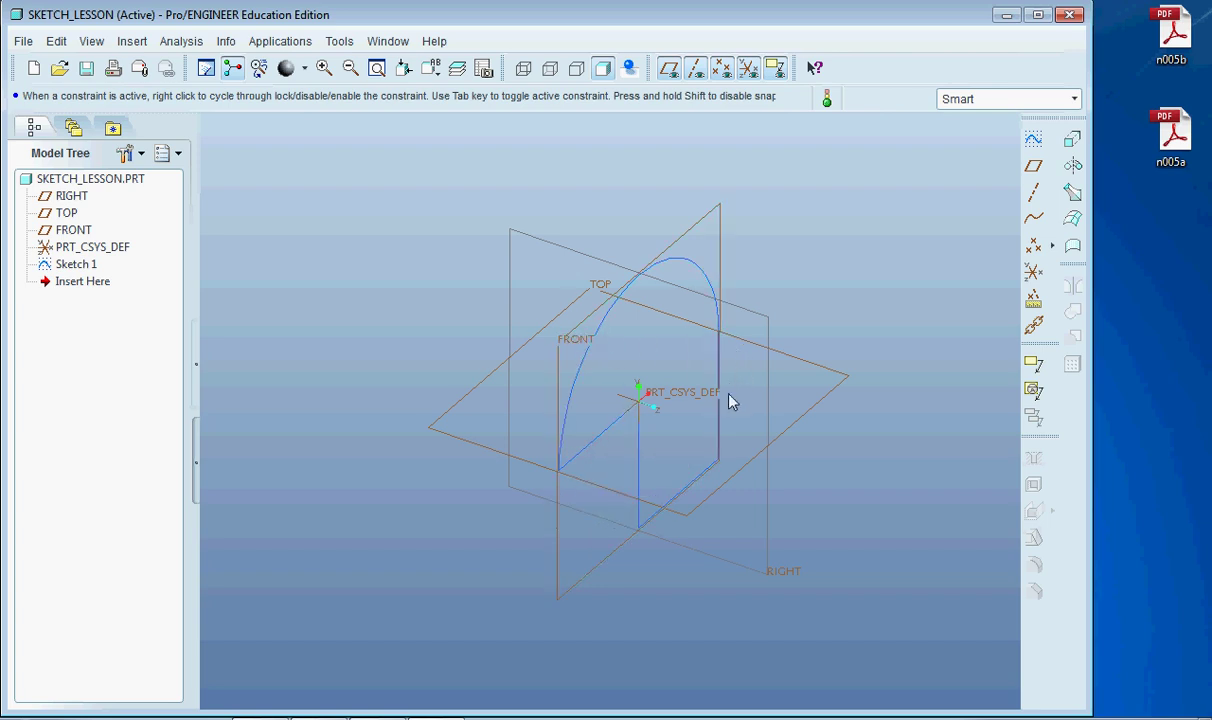
Step: Edit the definition of Sketch 1 and trim away the outer vertical line, the lower horizontal line and the left half of the base
{"action": "left_click", "coordinate": [74, 265]}
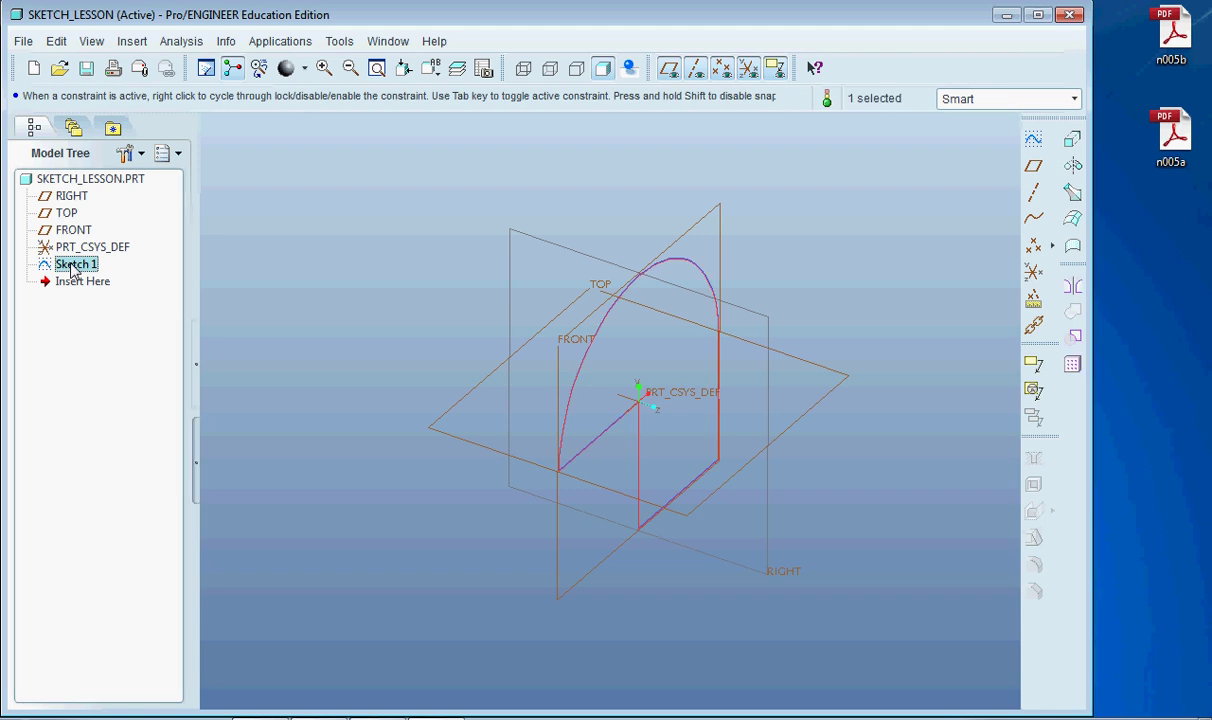
{"action": "right_click", "coordinate": [73, 268]}
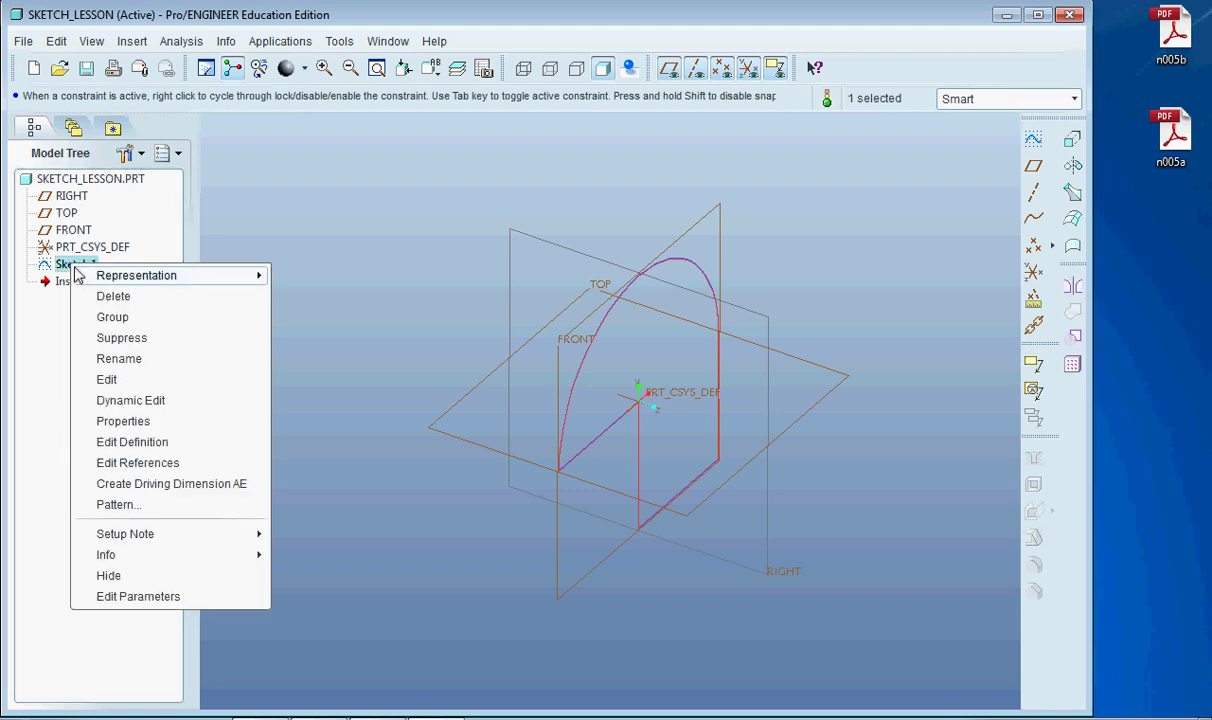
{"action": "left_click", "coordinate": [129, 446]}
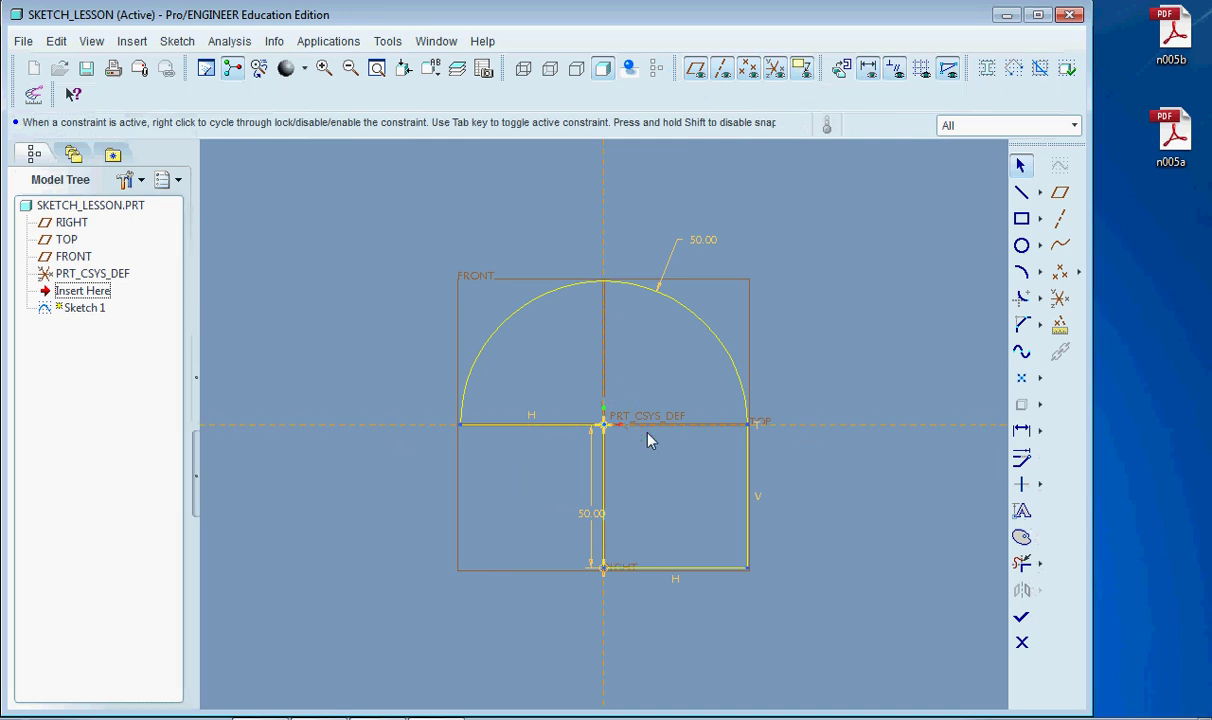
{"action": "scroll", "coordinate": [565, 531], "scroll_direction": "down", "scroll_amount": 1}
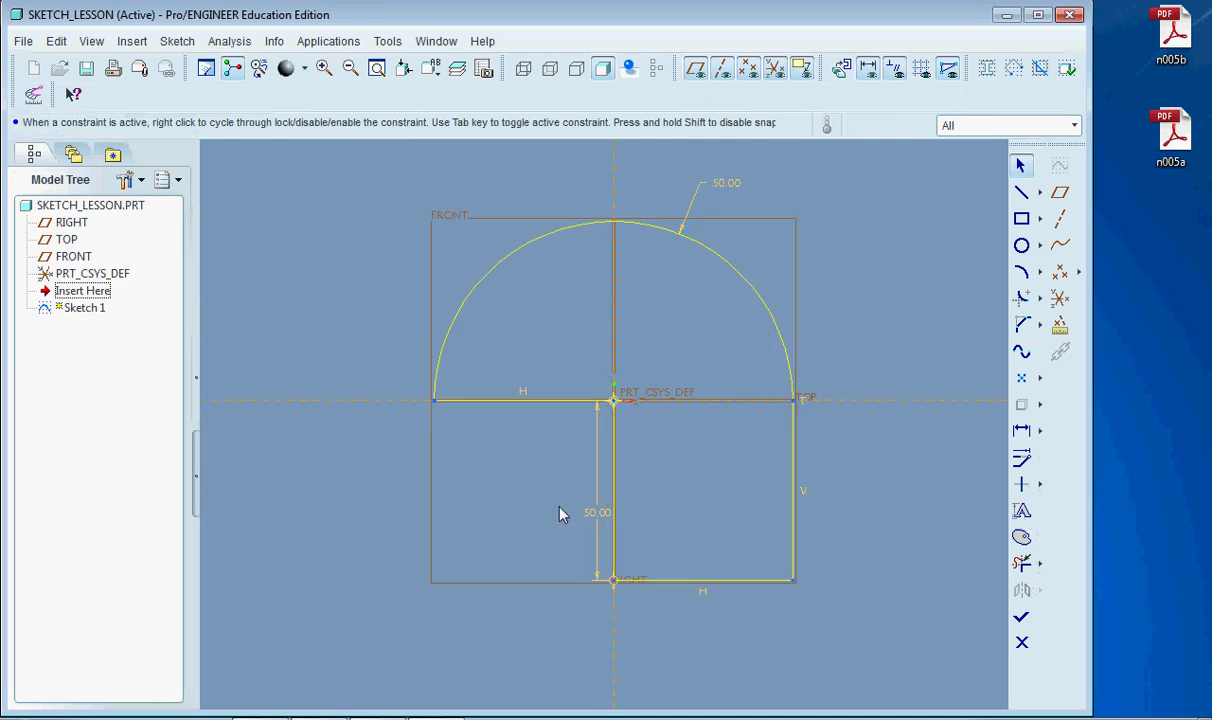
{"action": "left_click", "coordinate": [1021, 563]}
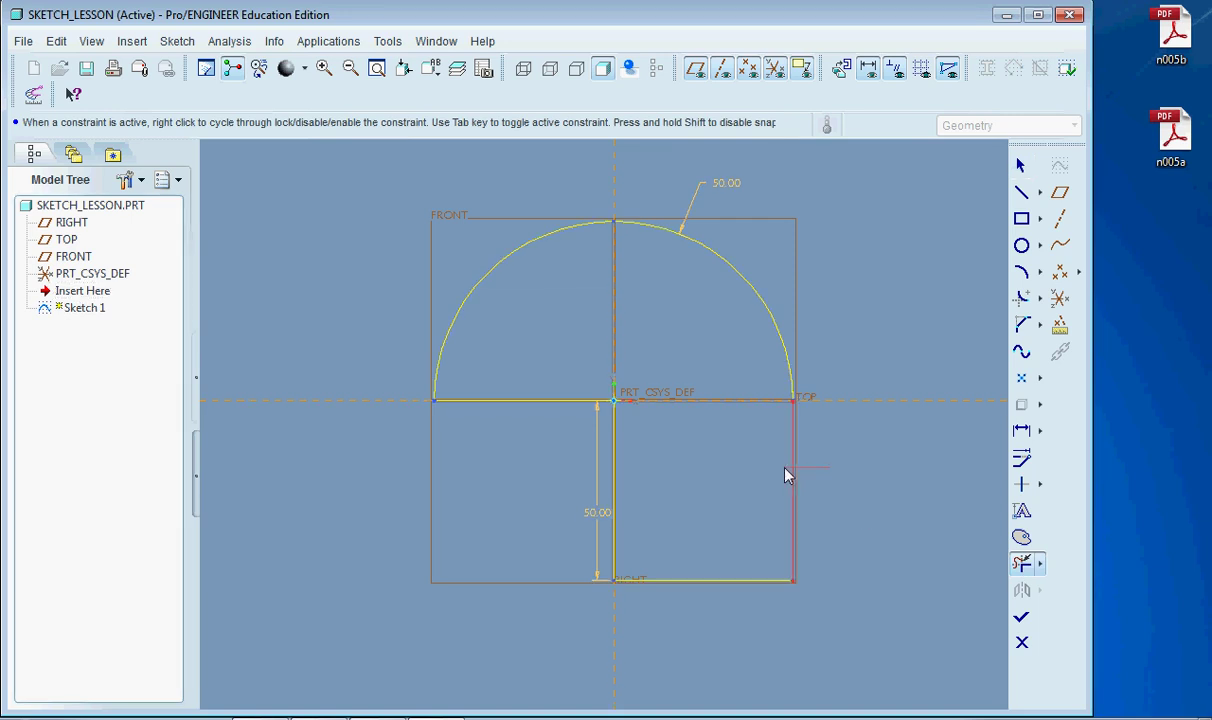
{"action": "left_click_drag", "start_coordinate": [729, 569], "coordinate": [700, 626]}
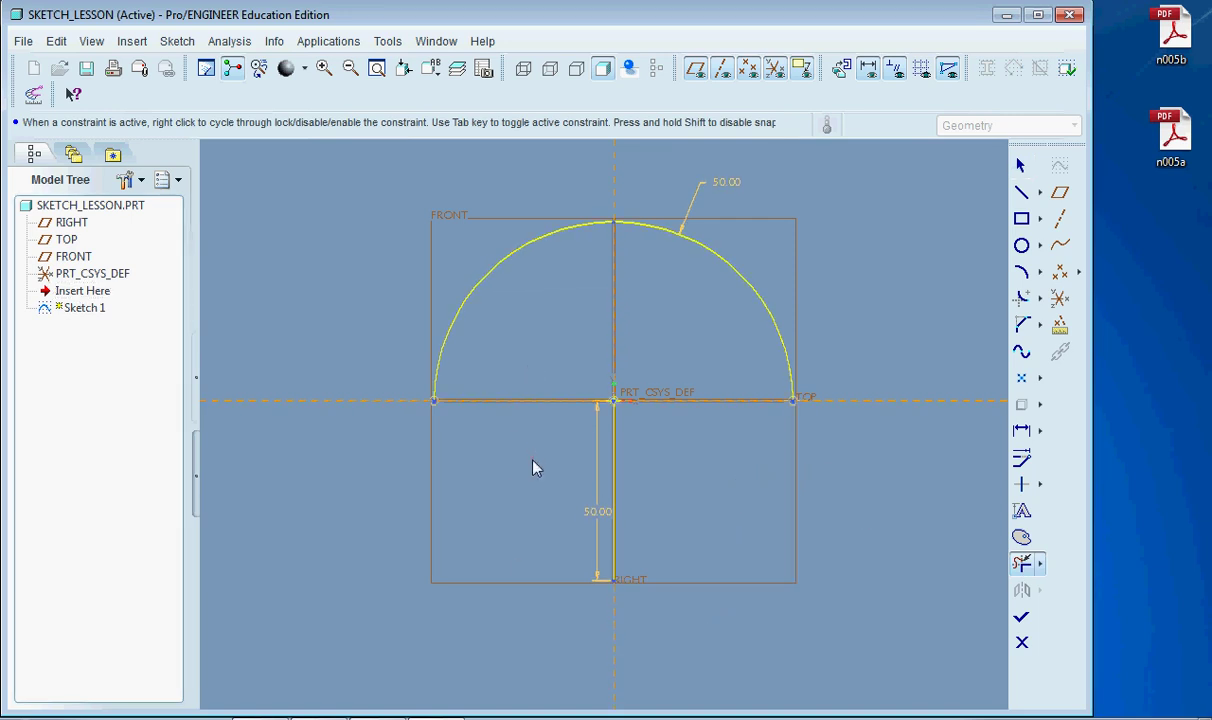
Step: Sketch a horizontal line from the semicircle's centre to the arc's right end
{"action": "left_click", "coordinate": [1021, 191]}
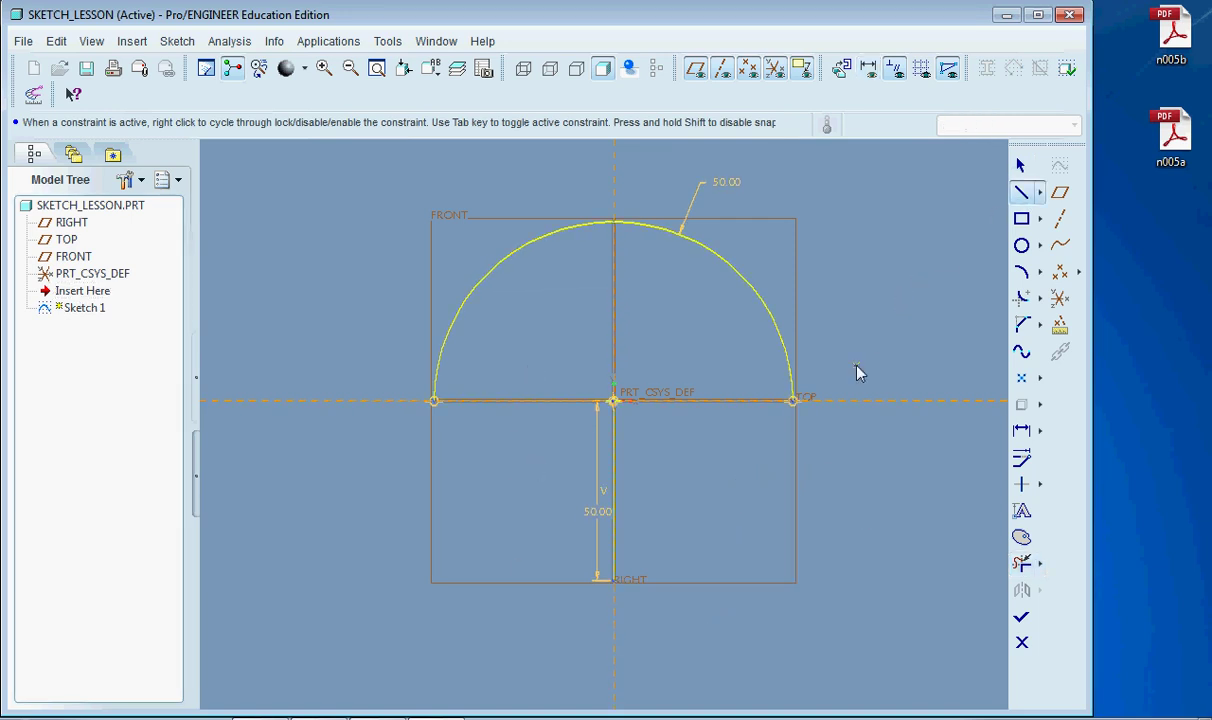
{"action": "left_click", "coordinate": [614, 401]}
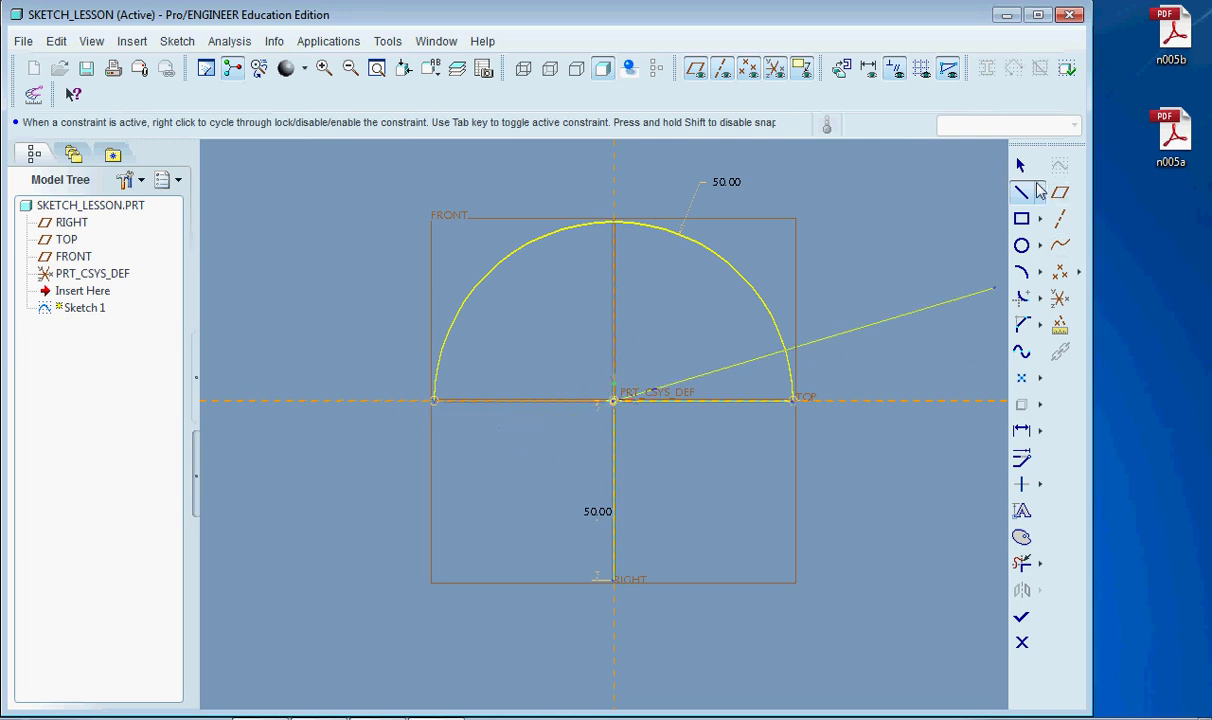
{"action": "left_click", "coordinate": [1026, 168]}
Step: Sketch a vertical line down from the arc's left end, as long as the centre line, and a horizontal line to the centre line's lower end
{"action": "left_click", "coordinate": [1022, 192]}
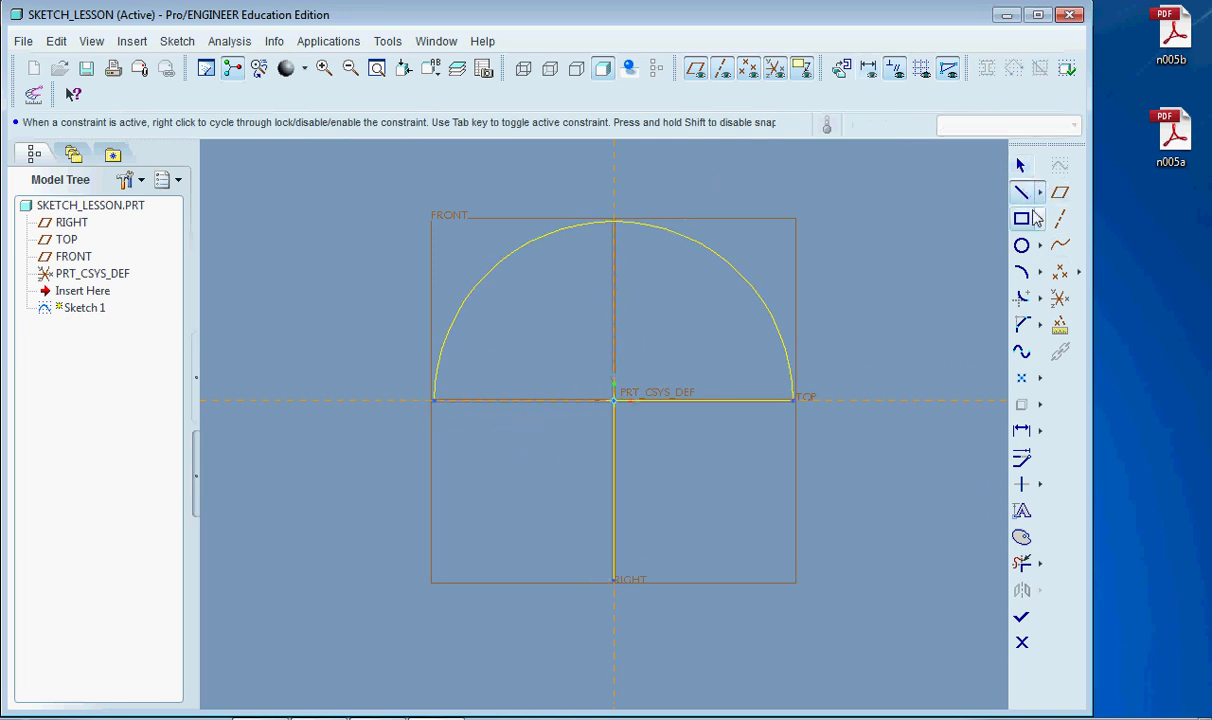
{"action": "left_click", "coordinate": [434, 401]}
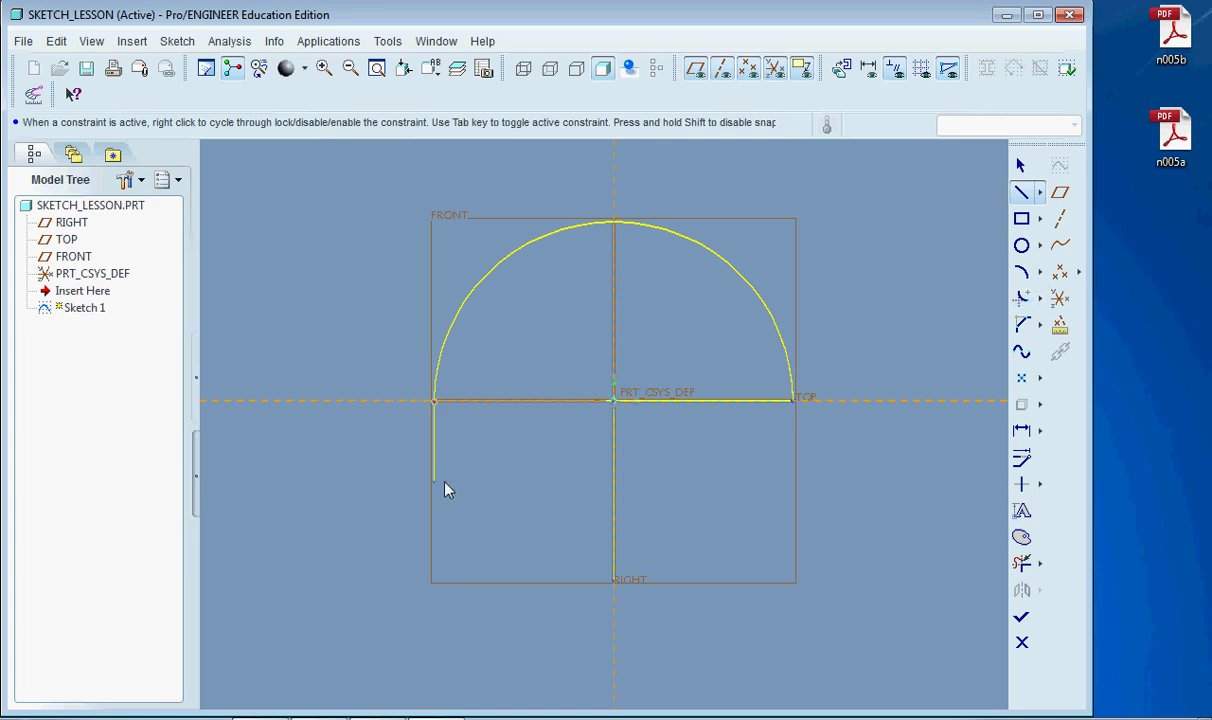
{"action": "left_click", "coordinate": [445, 587]}
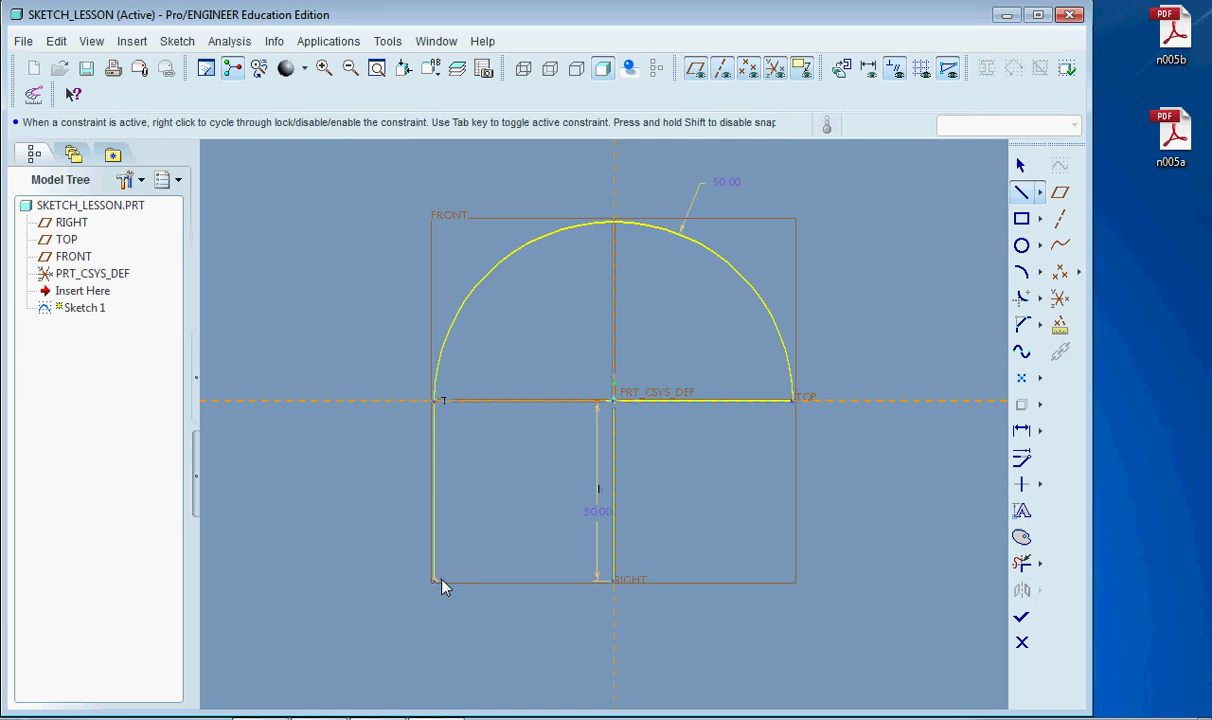
{"action": "left_click", "coordinate": [613, 580]}
{"action": "left_click", "coordinate": [613, 400]}
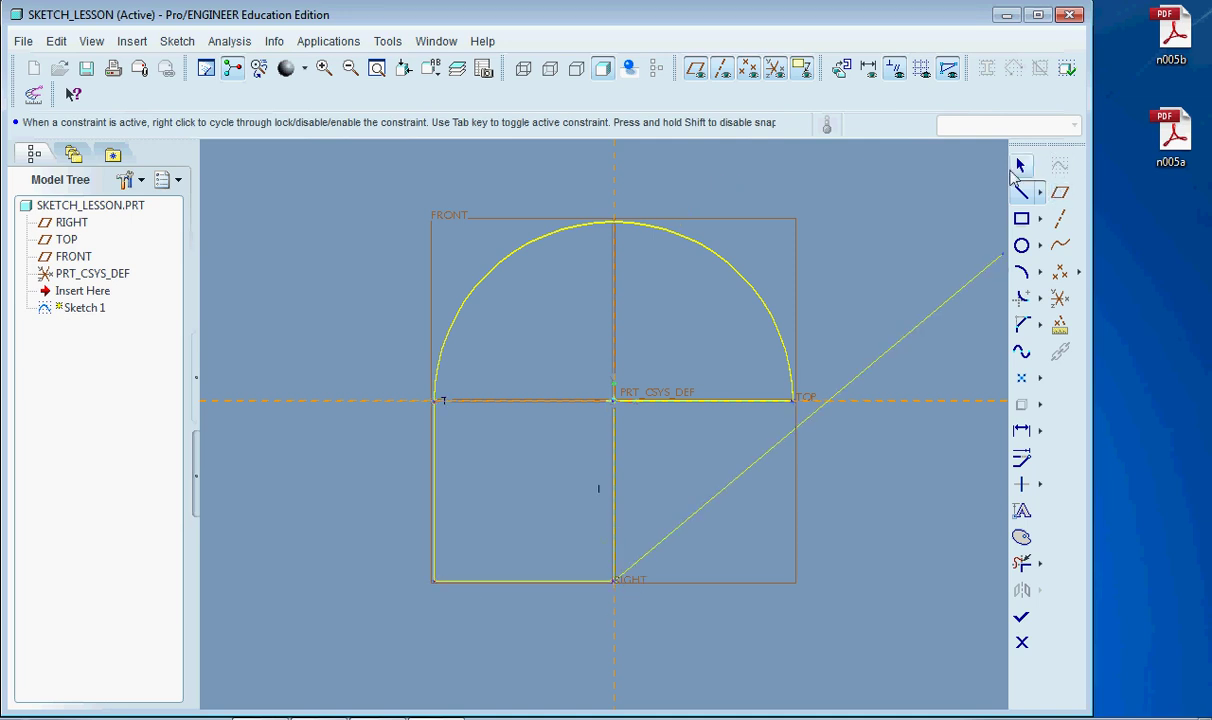
{"action": "left_click", "coordinate": [1020, 164]}
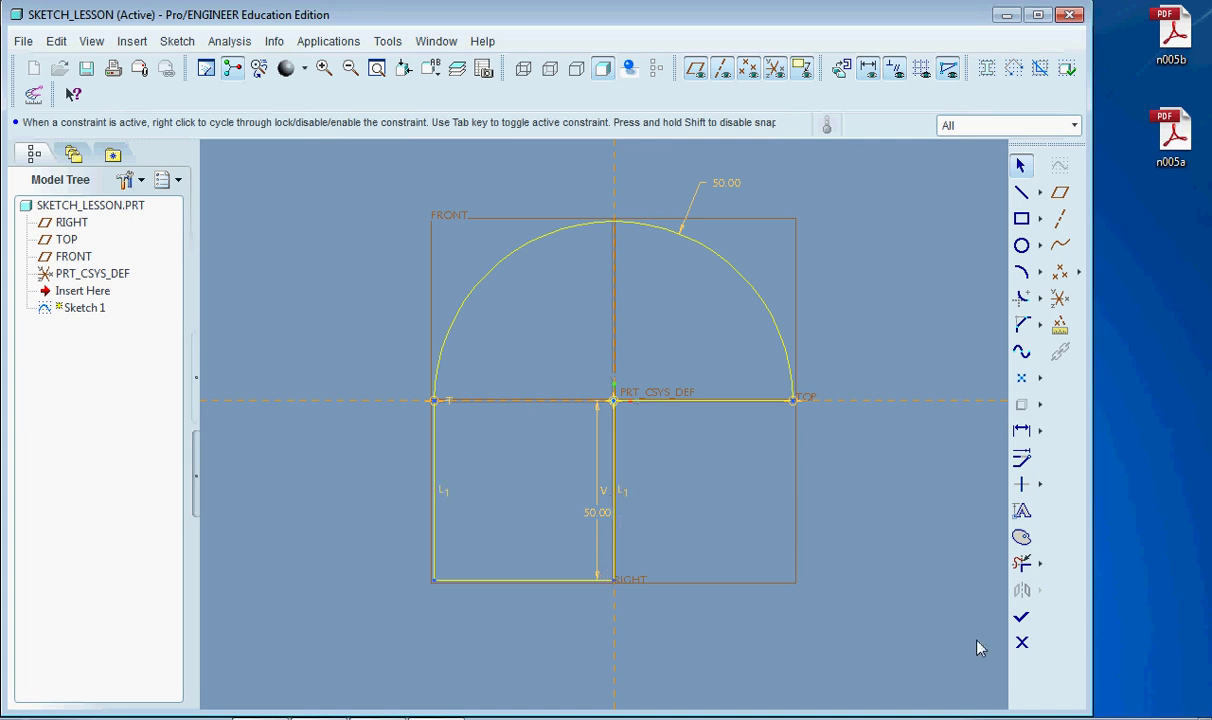
Step: Finish the redefined sketch, show the part in its default orientation and clear the selection
{"action": "left_click", "coordinate": [1021, 617]}
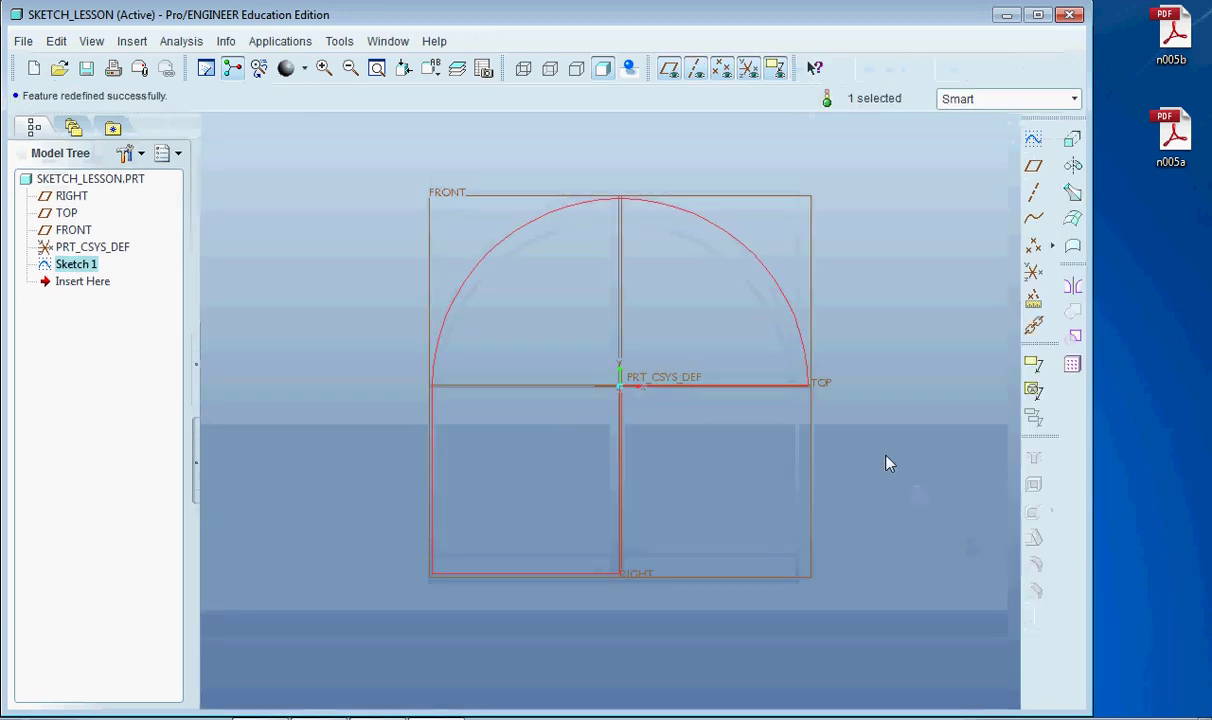
{"action": "key", "text": "ctrl+d"}
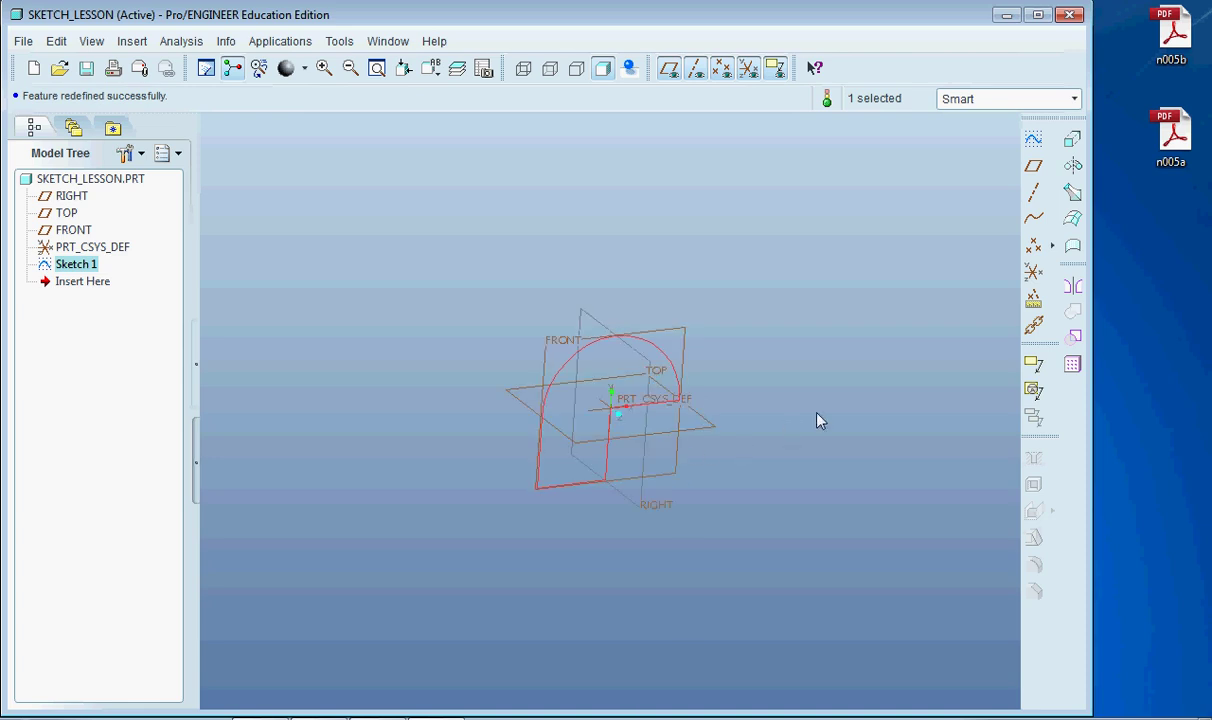
{"action": "left_click", "coordinate": [817, 420]}
{"action": "scroll", "coordinate": [648, 520], "scroll_direction": "up", "scroll_amount": 2}
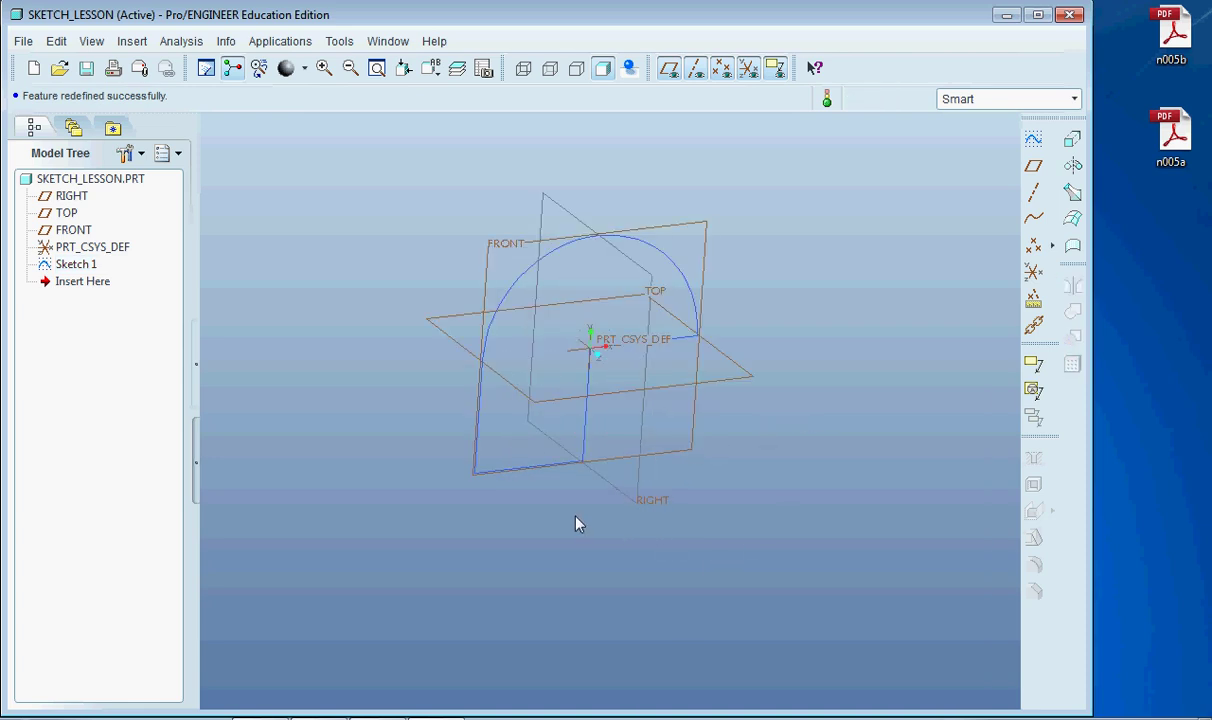
Step: Start a new sketch on the RIGHT plane, with the TOP plane as the reference for the Top orientation
{"action": "mouse_move", "coordinate": [578, 523]}
{"action": "middle_mouse_down"}
{"action": "mouse_move", "coordinate": [717, 525]}
{"action": "mouse_move", "coordinate": [806, 573]}
{"action": "mouse_move", "coordinate": [665, 576]}
{"action": "mouse_move", "coordinate": [502, 634]}
{"action": "mouse_move", "coordinate": [595, 631]}
{"action": "mouse_move", "coordinate": [595, 344]}
{"action": "middle_mouse_up"}
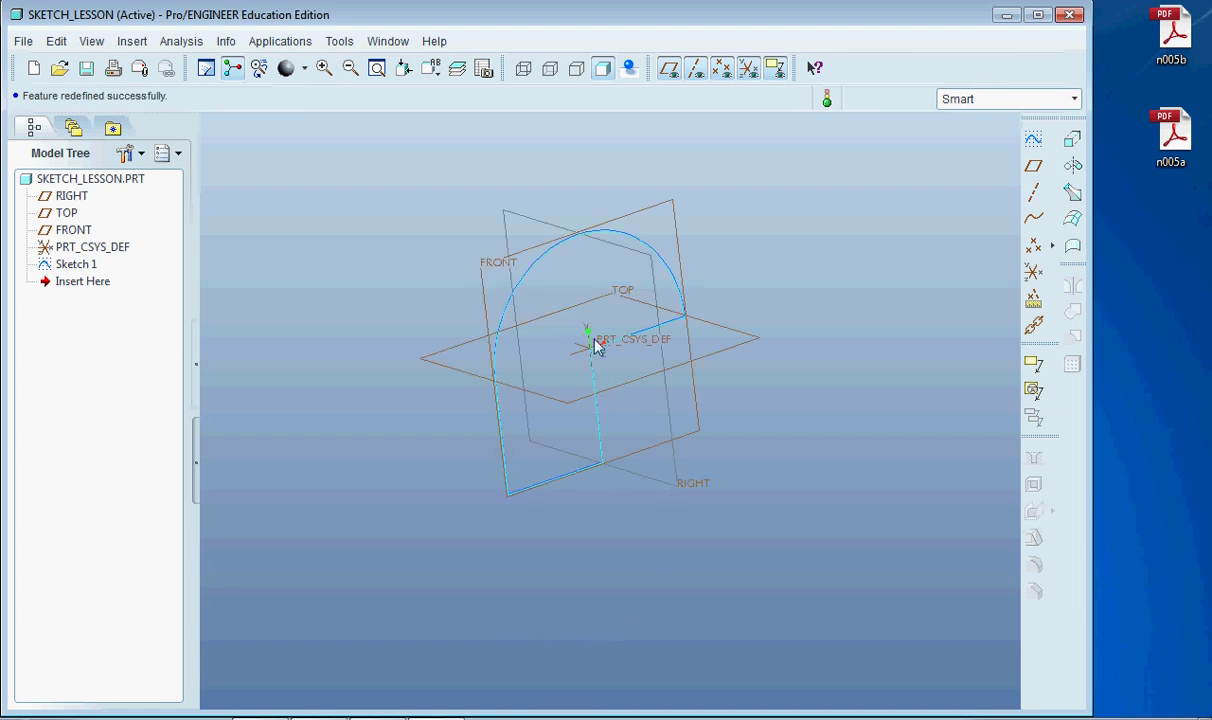
{"action": "left_click", "coordinate": [508, 265]}
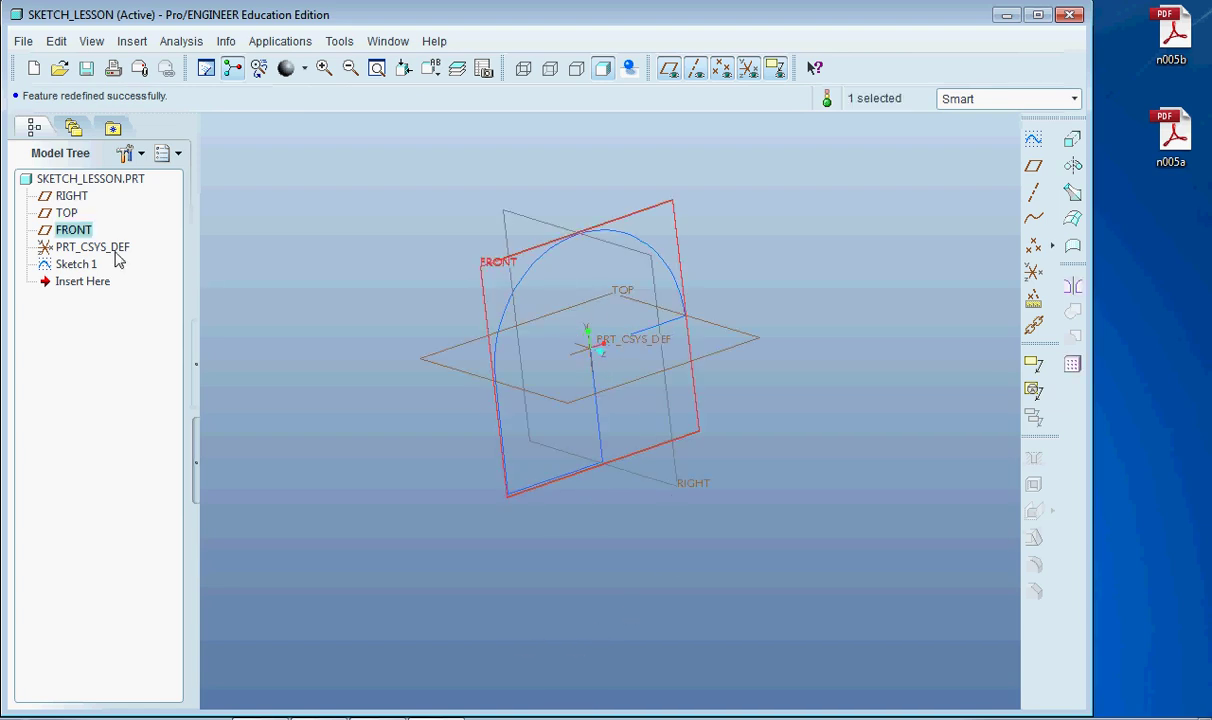
{"action": "left_click", "coordinate": [644, 258]}
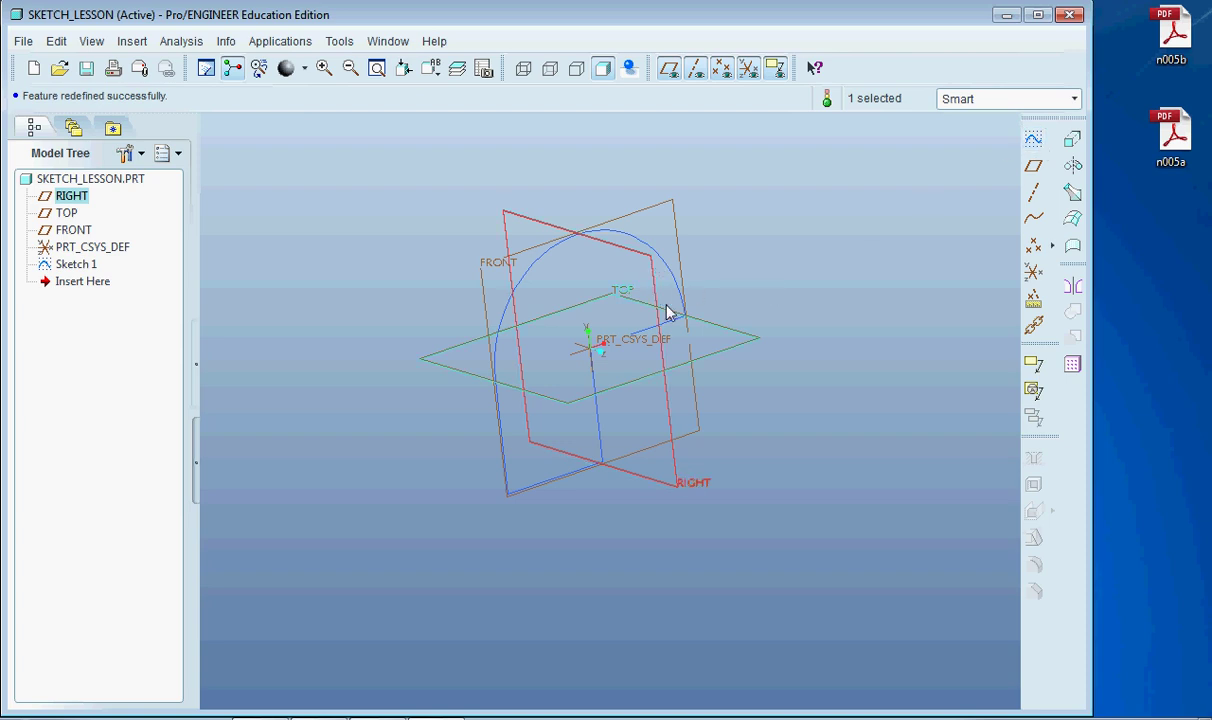
{"action": "left_click", "coordinate": [1033, 138]}
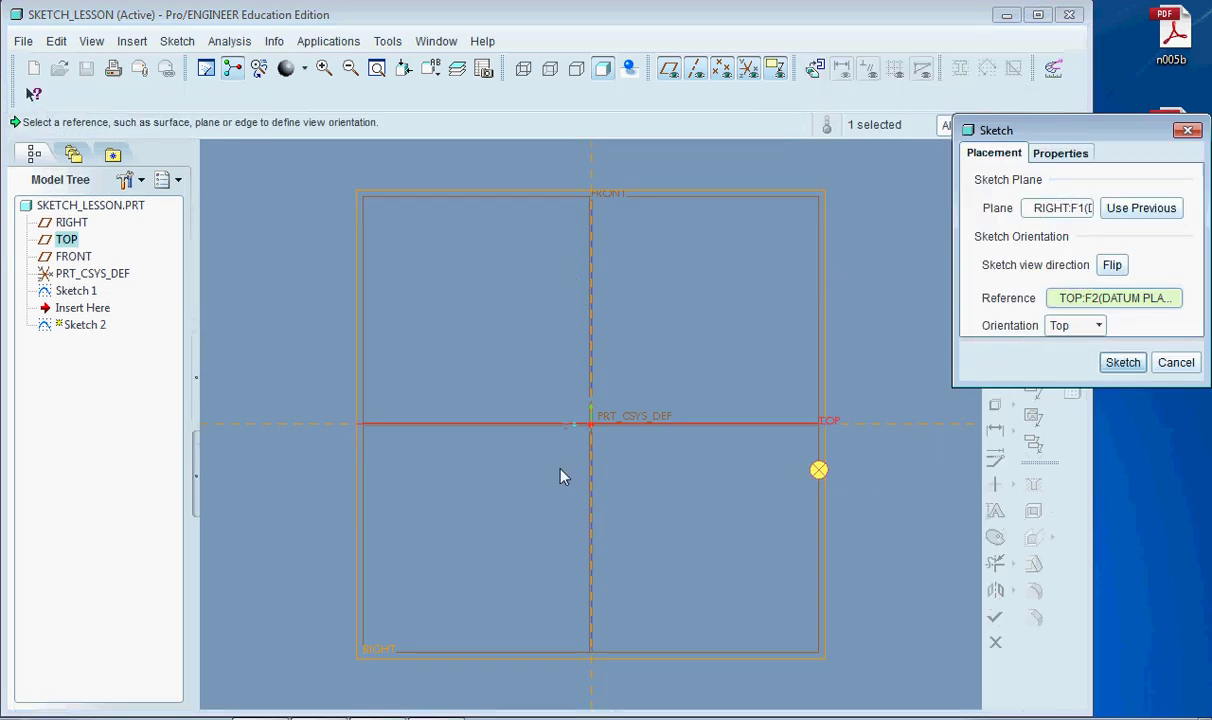
{"action": "left_click", "coordinate": [1123, 363]}
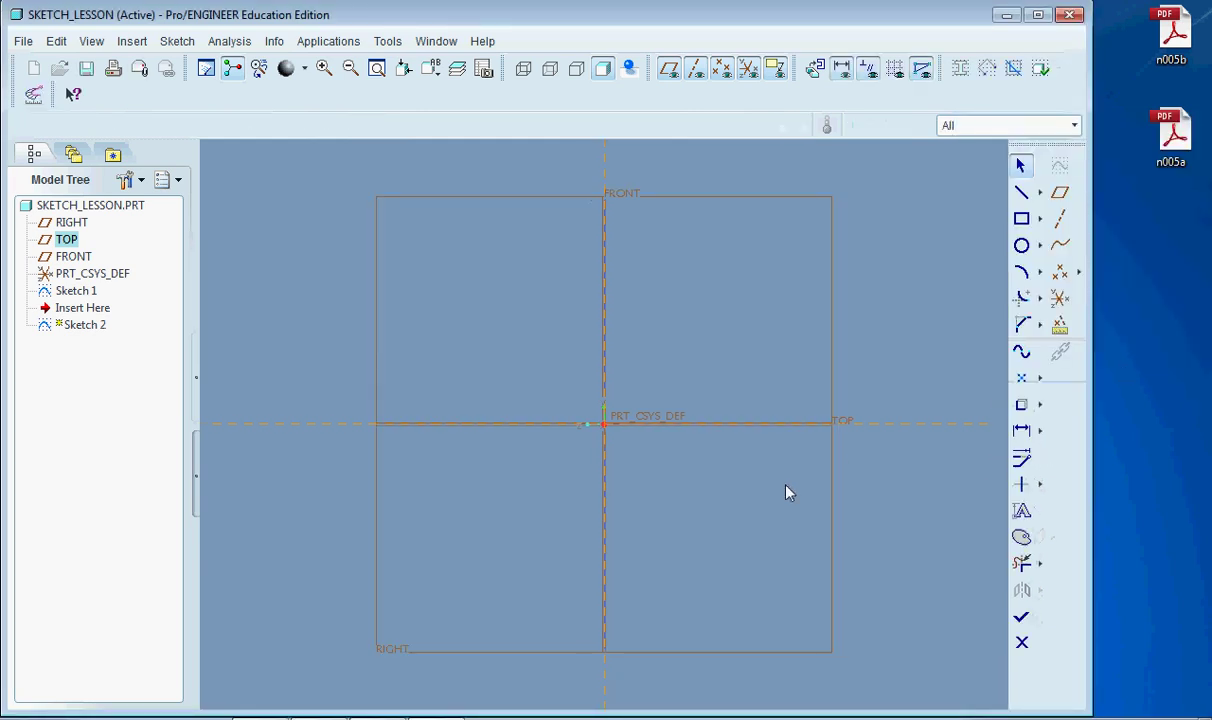
Step: Sketch a rectangle with its lower-left corner at the origin, about 46 wide and 32 high
{"action": "left_click", "coordinate": [1022, 220]}
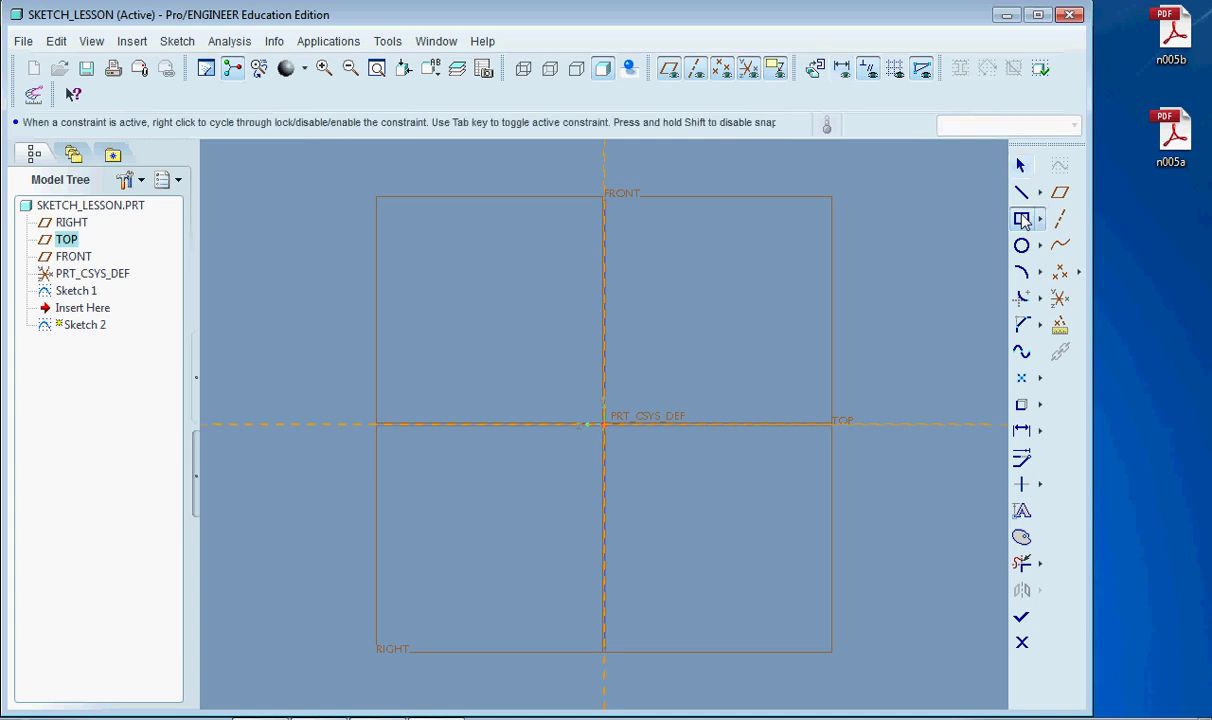
{"action": "left_click", "coordinate": [605, 425]}
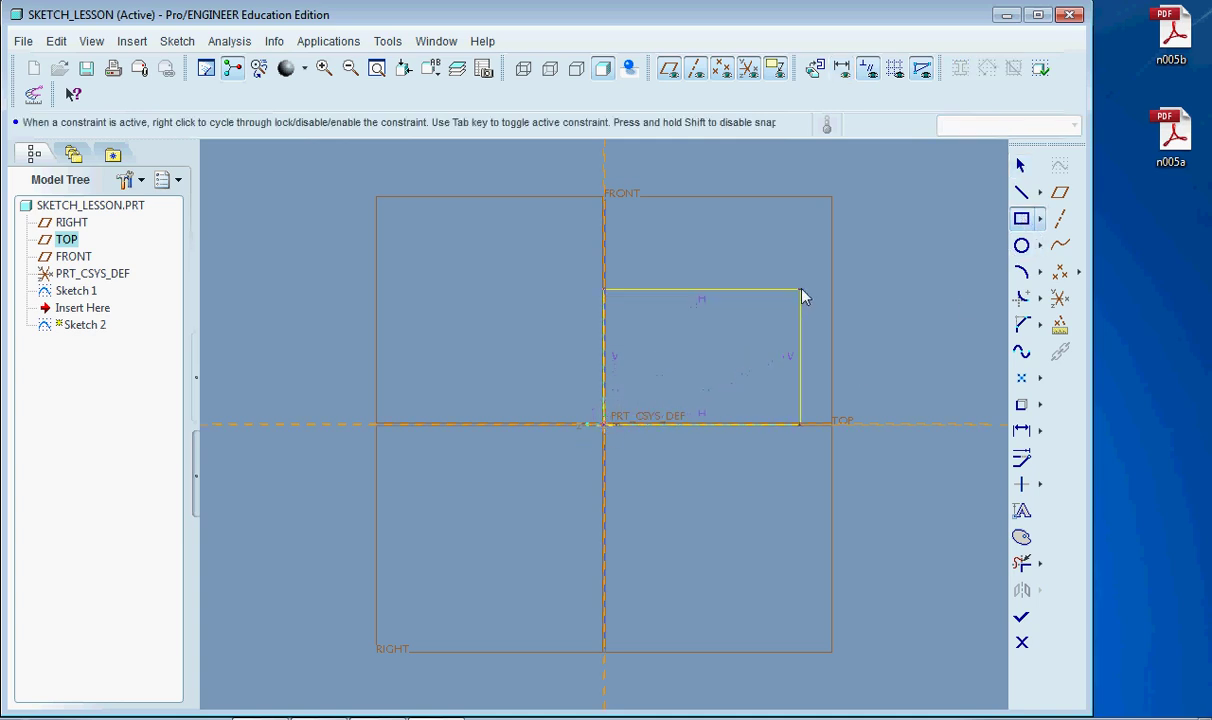
{"action": "left_click", "coordinate": [812, 290]}
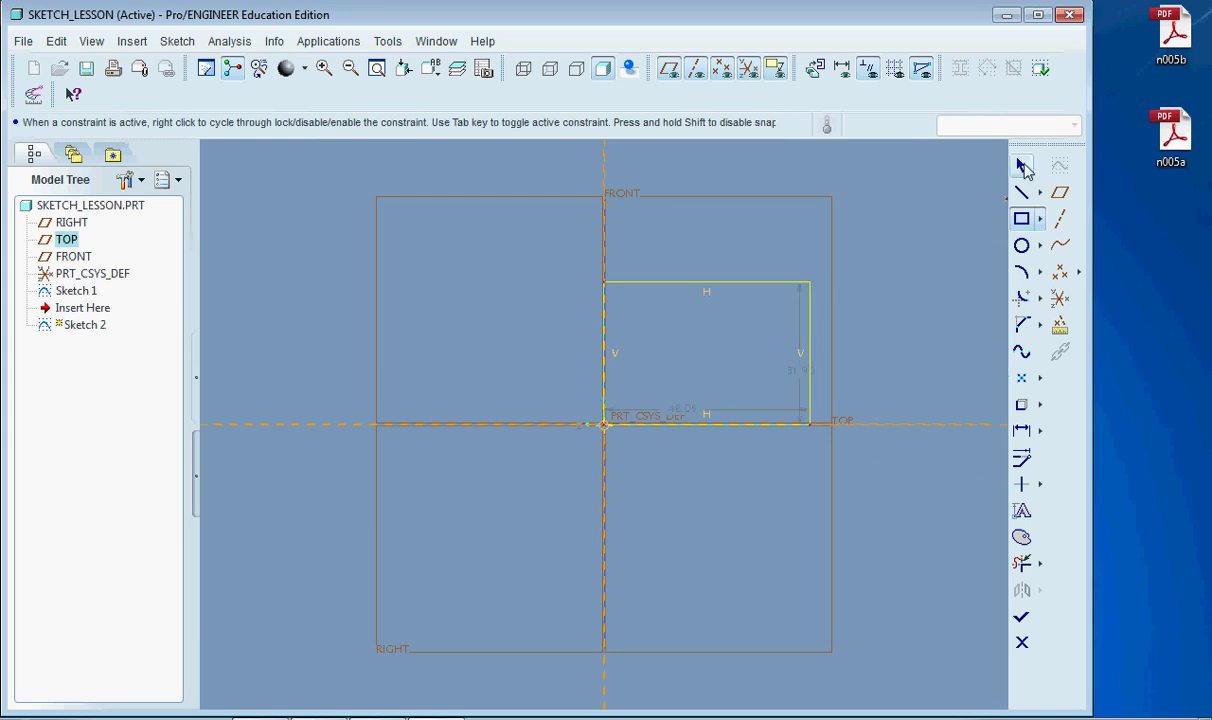
{"action": "left_click", "coordinate": [1022, 166]}
Step: Set the rectangle's height to 300 and its width to 100
{"action": "double_click", "coordinate": [798, 374]}
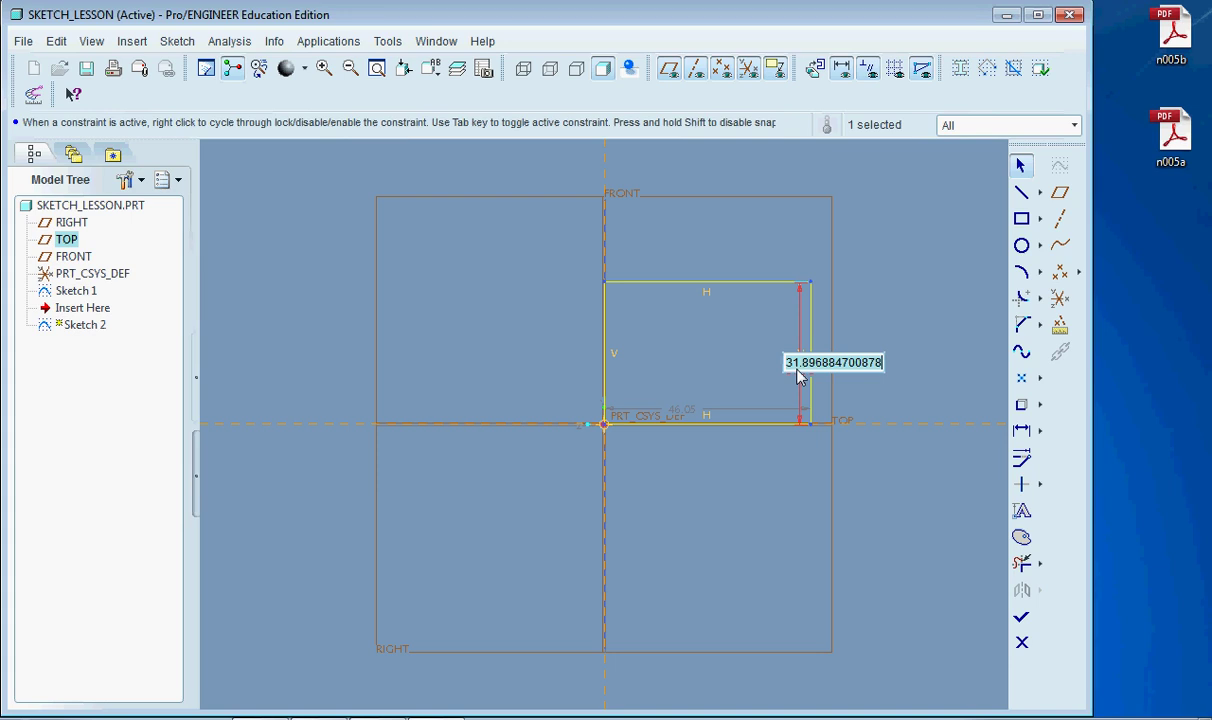
{"action": "type", "text": "300"}
{"action": "key", "text": "Return"}
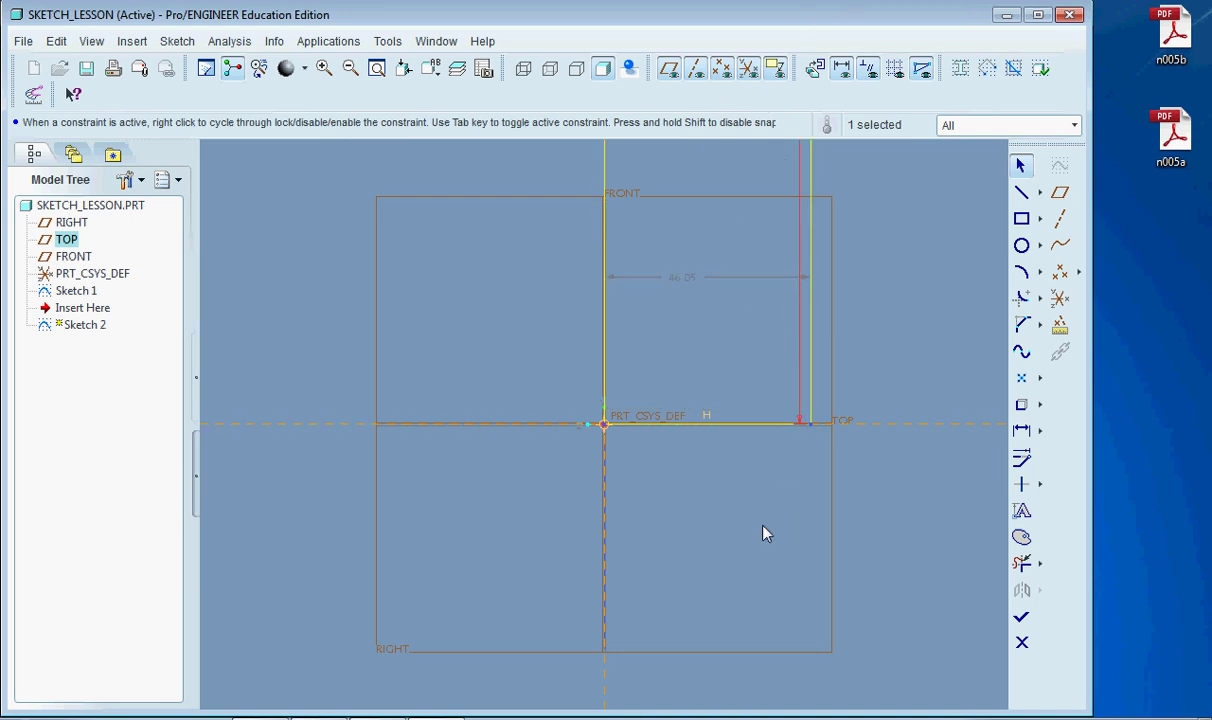
{"action": "scroll", "coordinate": [742, 608], "scroll_direction": "down", "scroll_amount": 6}
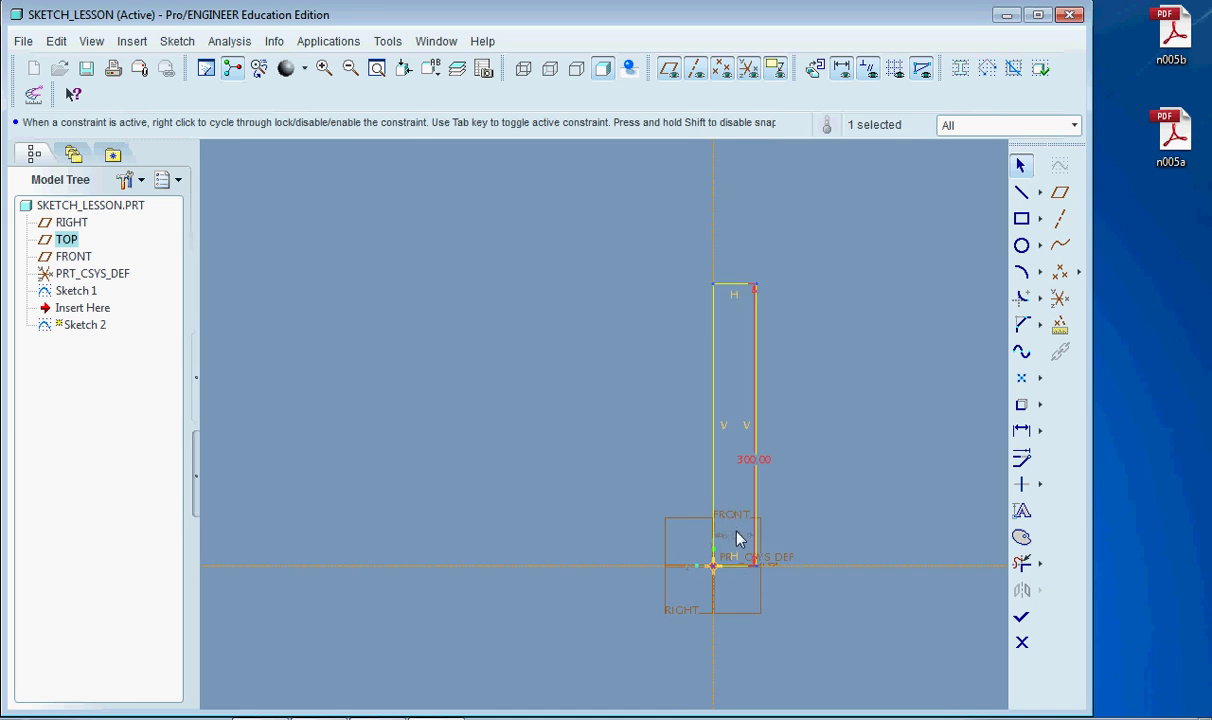
{"action": "double_click", "coordinate": [728, 537]}
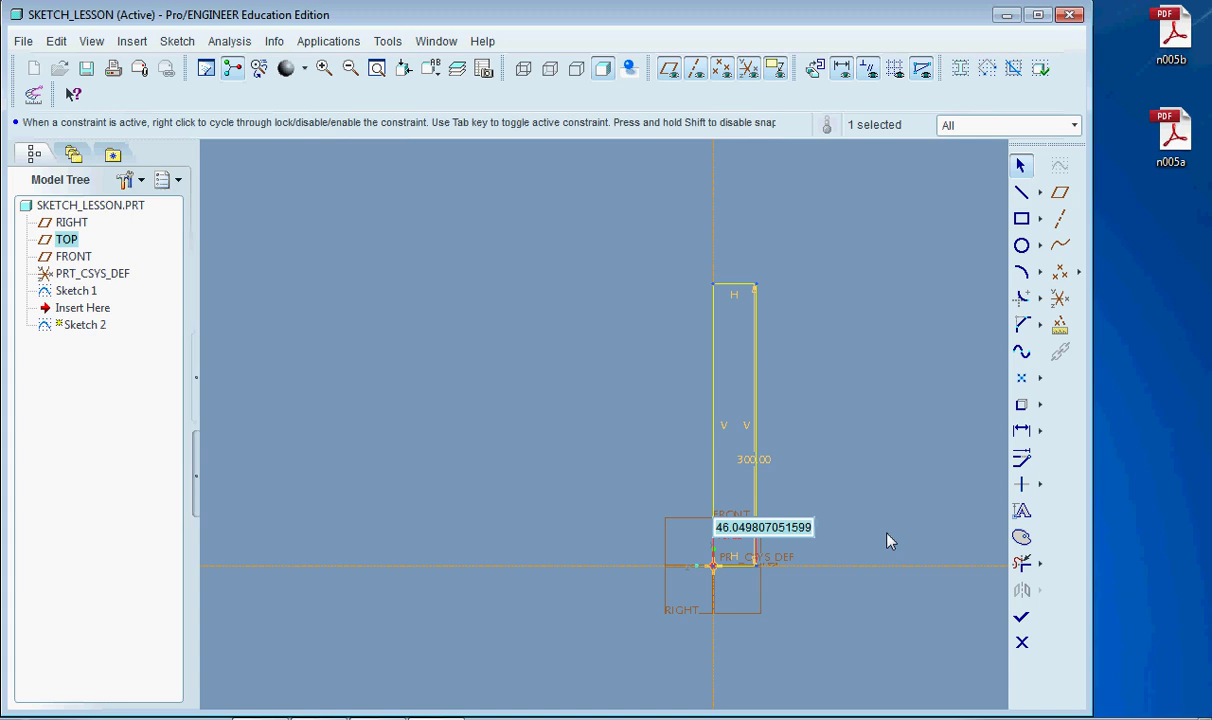
{"action": "type", "text": "100"}
{"action": "key", "text": "Return"}
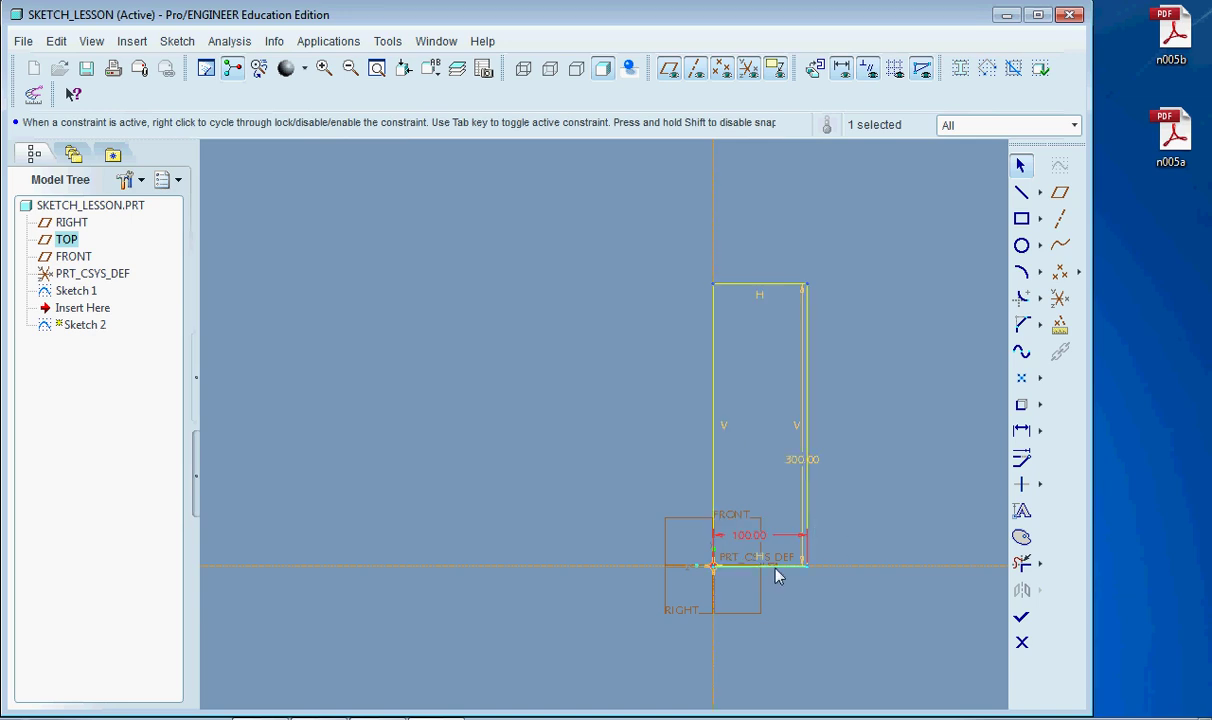
Step: Sketch a wavy spline upward from the origin through three points inside the rectangle
{"action": "scroll", "coordinate": [771, 577], "scroll_direction": "up", "scroll_amount": 4}
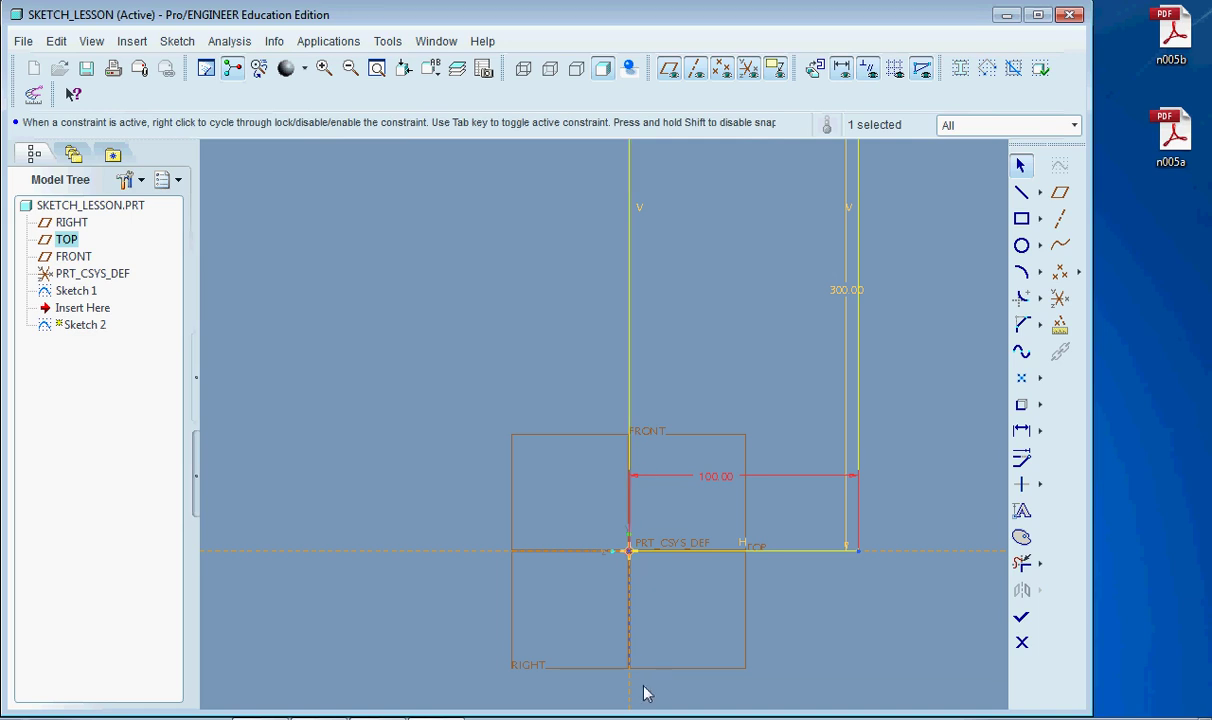
{"action": "scroll", "coordinate": [617, 644], "scroll_direction": "down", "scroll_amount": 4}
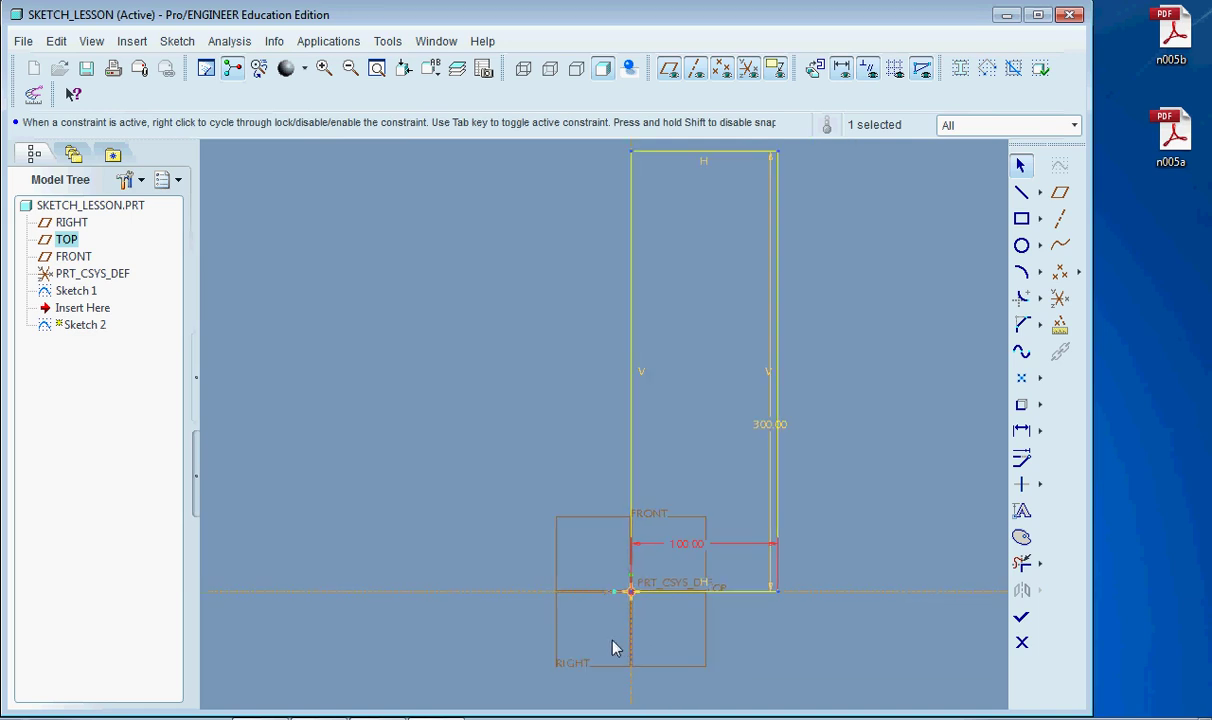
{"action": "scroll", "coordinate": [619, 642], "scroll_direction": "up", "scroll_amount": 3}
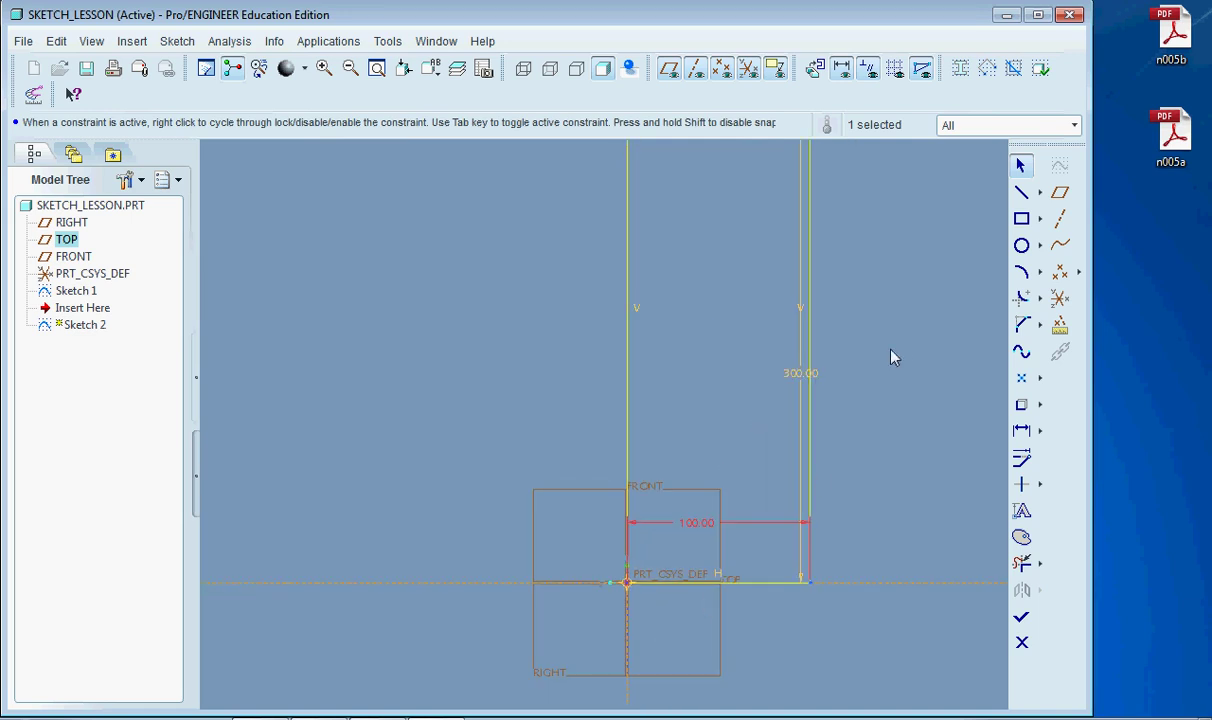
{"action": "left_click", "coordinate": [1021, 355]}
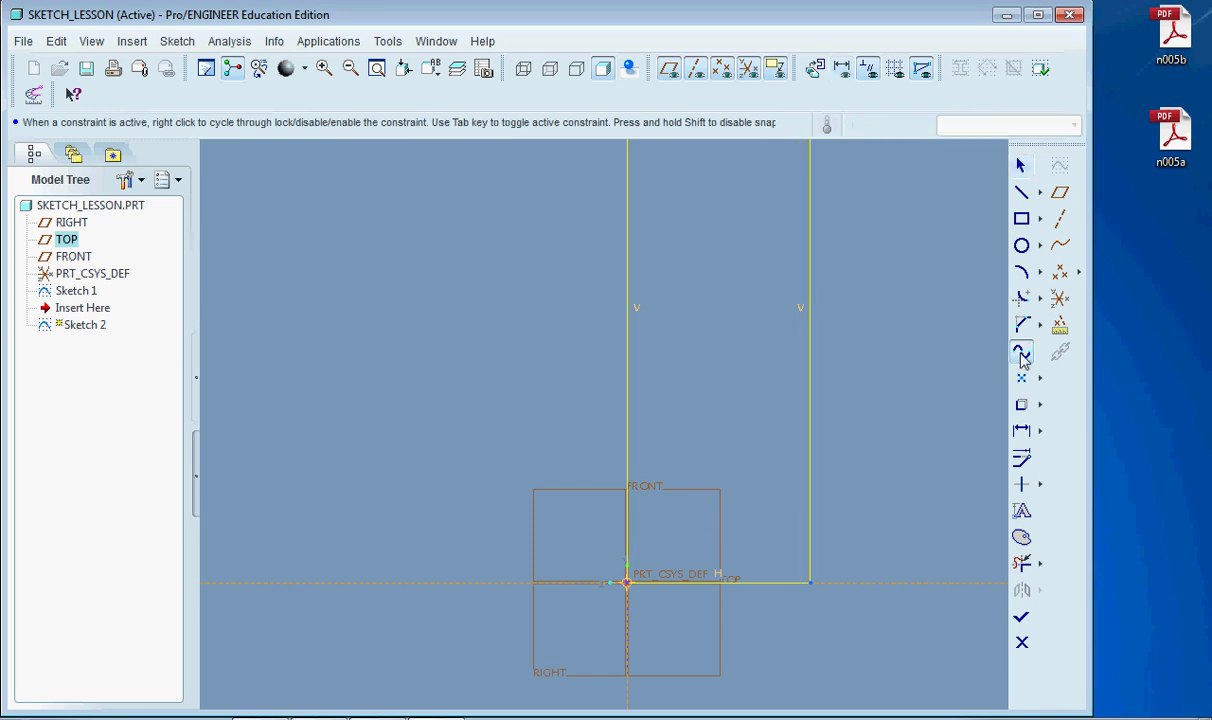
{"action": "scroll", "coordinate": [540, 630], "scroll_direction": "down", "scroll_amount": 2}
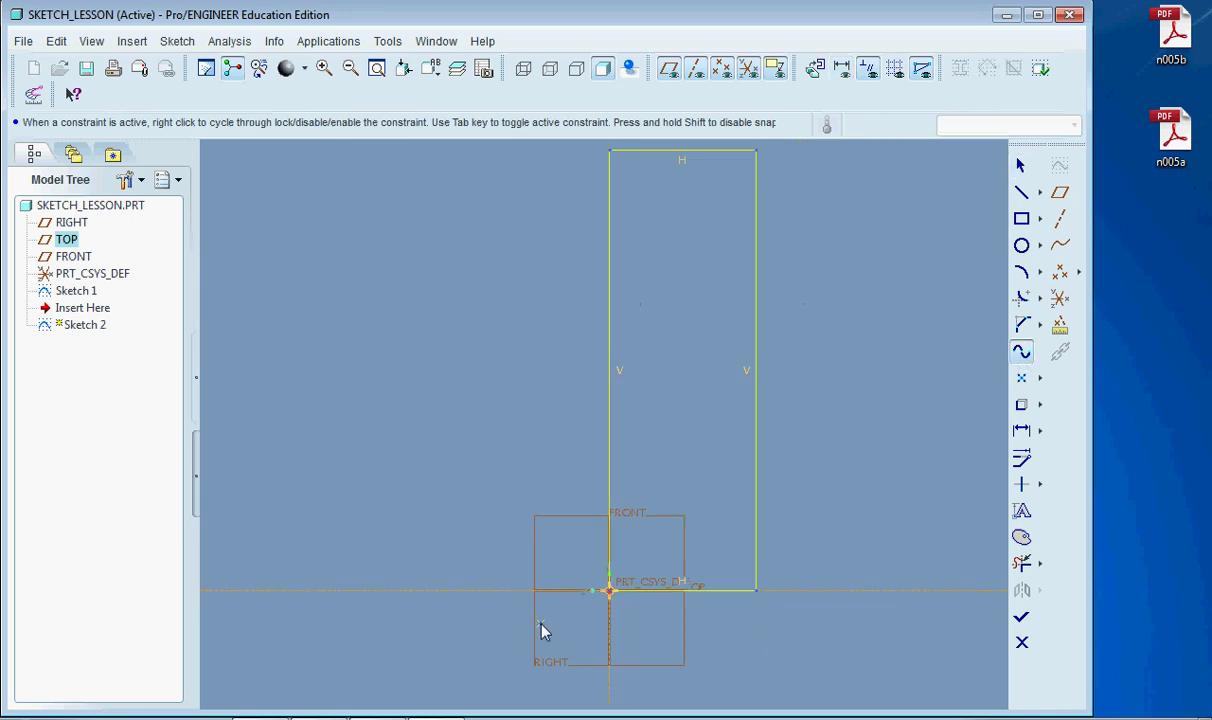
{"action": "left_click", "coordinate": [598, 598]}
{"action": "left_click", "coordinate": [688, 525]}
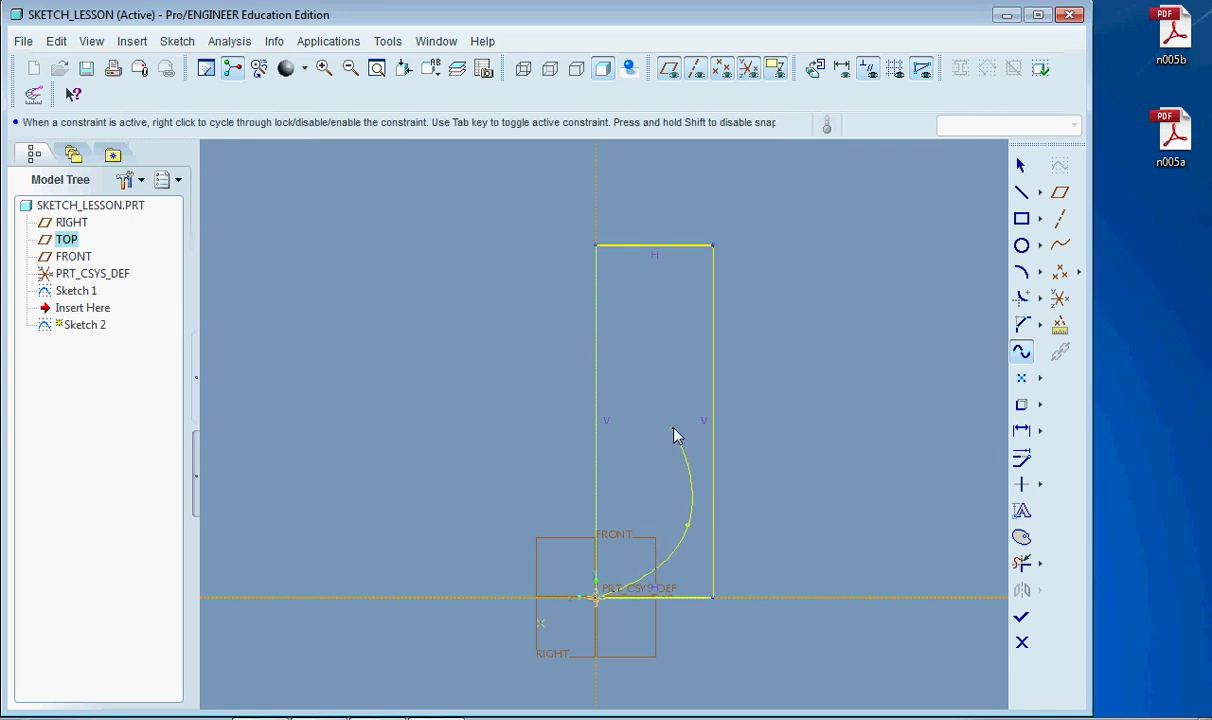
{"action": "left_click", "coordinate": [637, 404]}
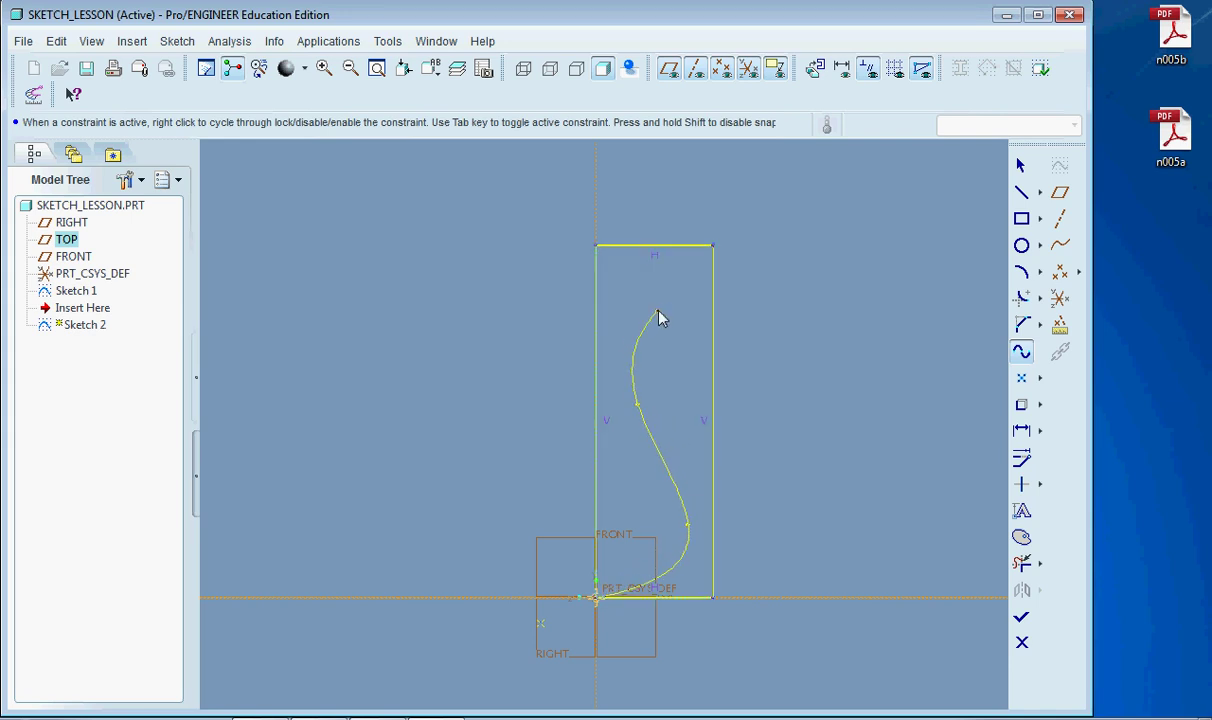
{"action": "left_click", "coordinate": [671, 283]}
{"action": "middle_click", "coordinate": [663, 260]}
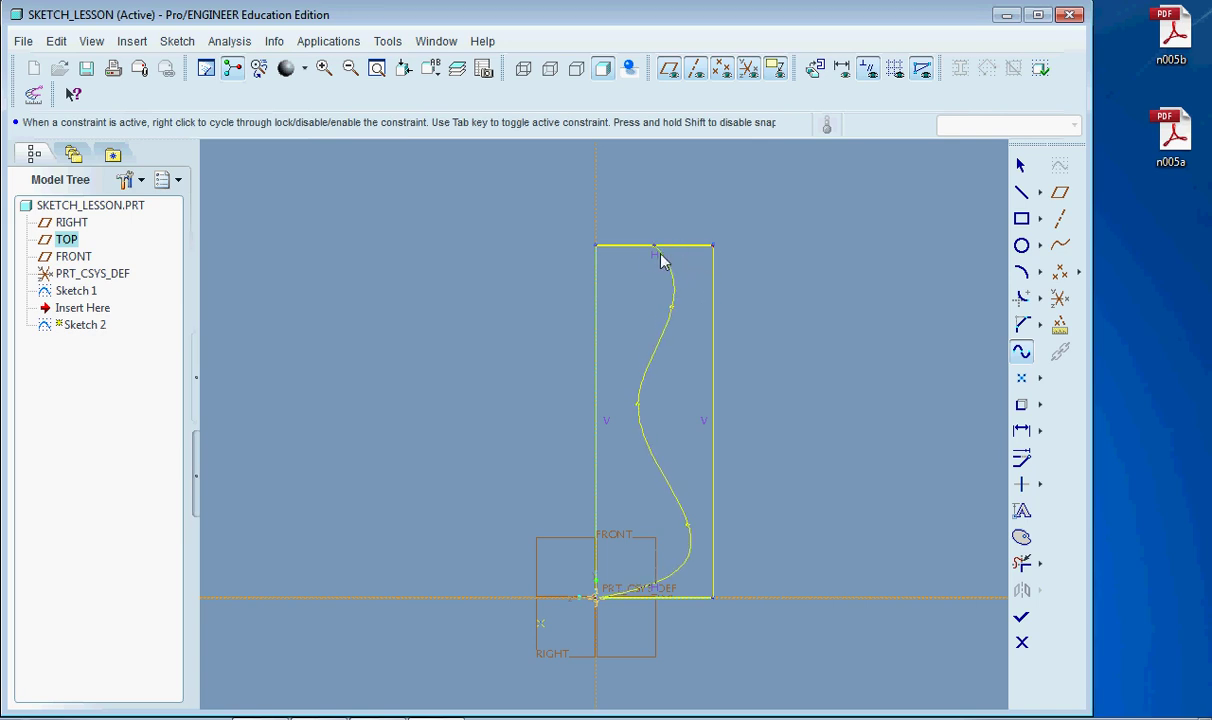
Step: End the spline at the midpoint of the rectangle's upper edge and leave the Spline tool
{"action": "left_click", "coordinate": [598, 250]}
{"action": "left_click_drag", "start_coordinate": [598, 252], "coordinate": [476, 309]}
{"action": "left_click_drag", "start_coordinate": [529, 246], "coordinate": [660, 256]}
{"action": "scroll", "coordinate": [656, 255], "scroll_direction": "up", "scroll_amount": 5}
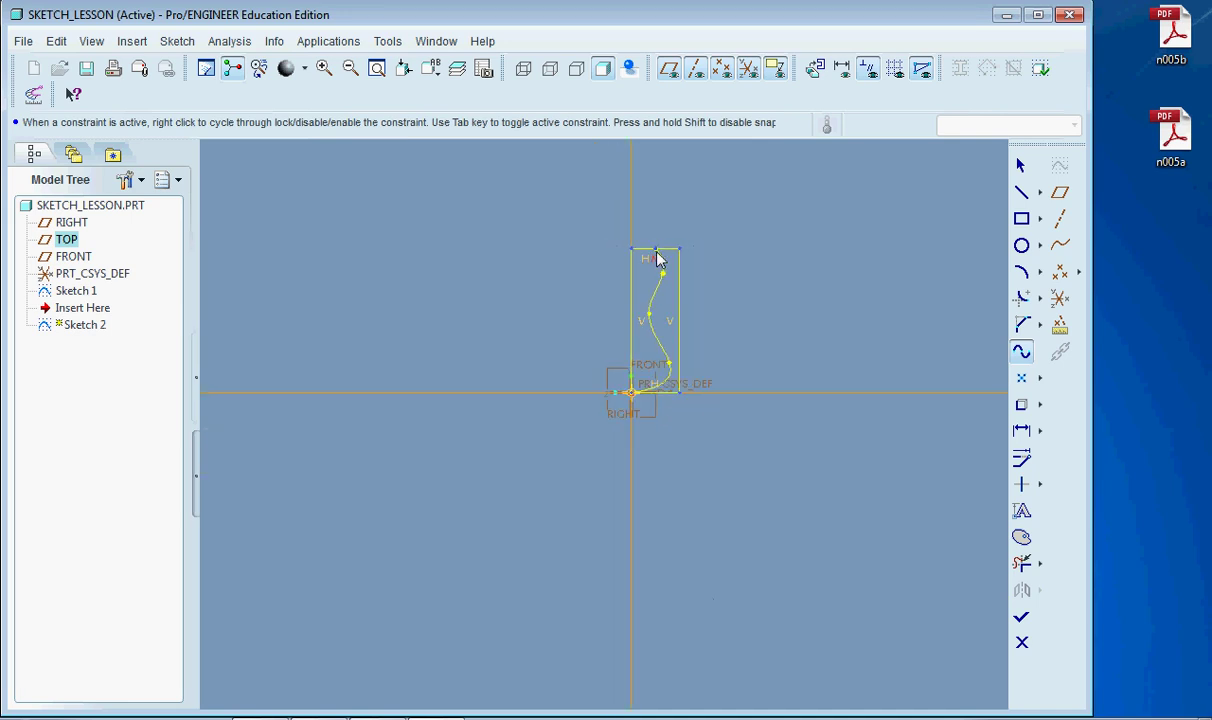
{"action": "scroll", "coordinate": [656, 255], "scroll_direction": "down", "scroll_amount": 10}
{"action": "left_click_drag", "start_coordinate": [653, 253], "coordinate": [653, 237]}
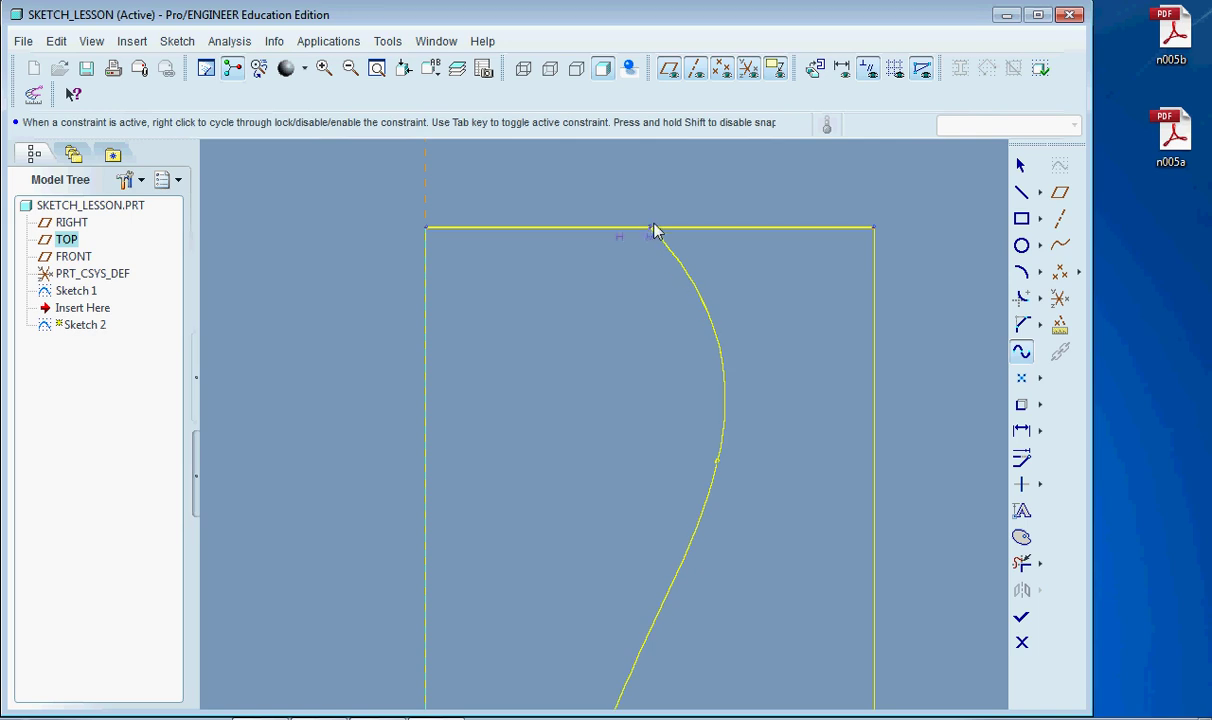
{"action": "mouse_move", "coordinate": [655, 231]}
{"action": "left_mouse_down"}
{"action": "mouse_move", "coordinate": [674, 239]}
{"action": "mouse_move", "coordinate": [652, 249]}
{"action": "mouse_move", "coordinate": [622, 226]}
{"action": "mouse_move", "coordinate": [522, 311]}
{"action": "mouse_move", "coordinate": [509, 506]}
{"action": "mouse_move", "coordinate": [422, 245]}
{"action": "left_mouse_up"}
{"action": "left_click", "coordinate": [1021, 165]}
{"action": "left_click", "coordinate": [650, 335]}
Step: Finish the rectangle and spline sketch and examine both sketches together in 3D
{"action": "scroll", "coordinate": [651, 215], "scroll_direction": "down", "scroll_amount": 3}
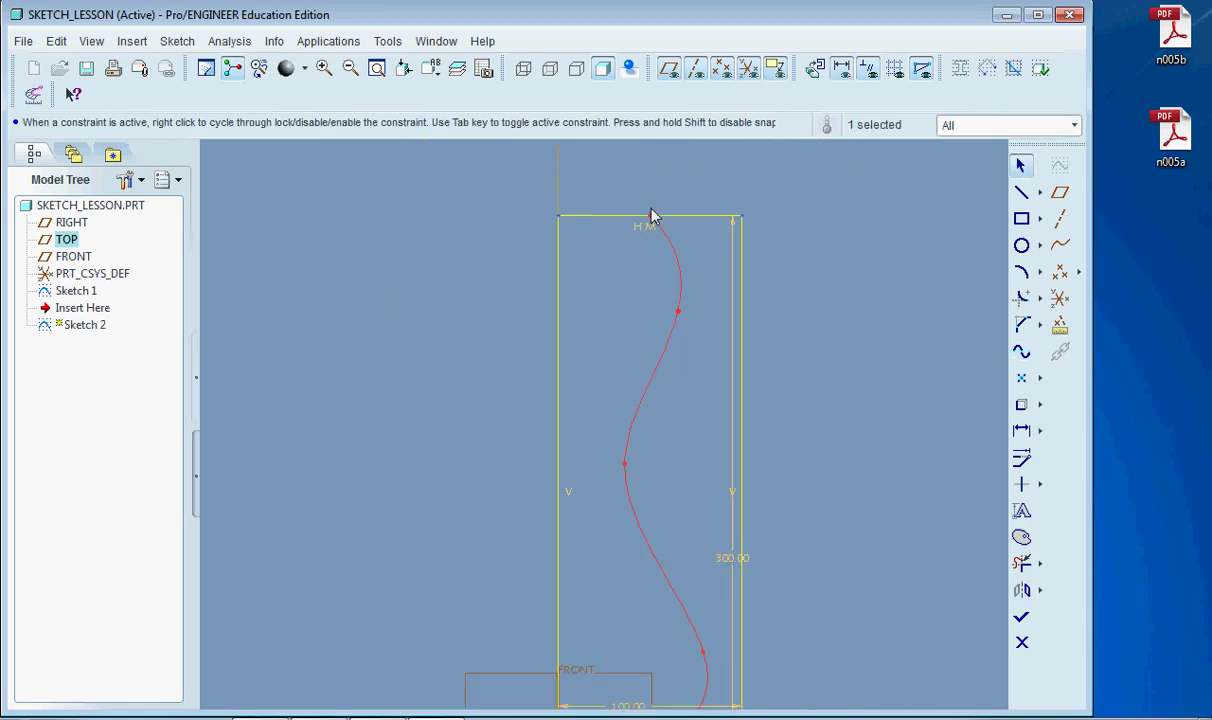
{"action": "scroll", "coordinate": [651, 215], "scroll_direction": "down", "scroll_amount": 2}
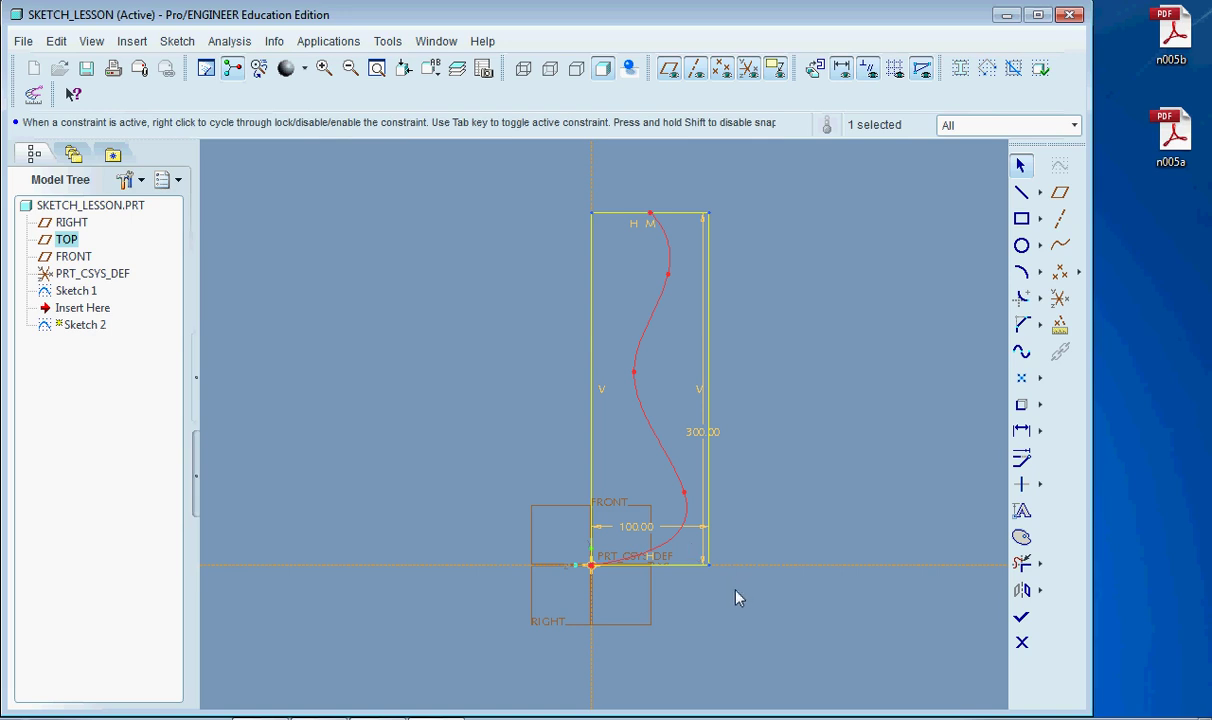
{"action": "left_click", "coordinate": [1022, 620]}
{"action": "mouse_move", "coordinate": [601, 571]}
{"action": "middle_mouse_down"}
{"action": "mouse_move", "coordinate": [675, 594]}
{"action": "mouse_move", "coordinate": [614, 590]}
{"action": "mouse_move", "coordinate": [598, 576]}
{"action": "mouse_move", "coordinate": [652, 557]}
{"action": "mouse_move", "coordinate": [800, 594]}
{"action": "mouse_move", "coordinate": [506, 609]}
{"action": "mouse_move", "coordinate": [528, 623]}
{"action": "mouse_move", "coordinate": [582, 620]}
{"action": "mouse_move", "coordinate": [624, 455]}
{"action": "middle_mouse_up"}
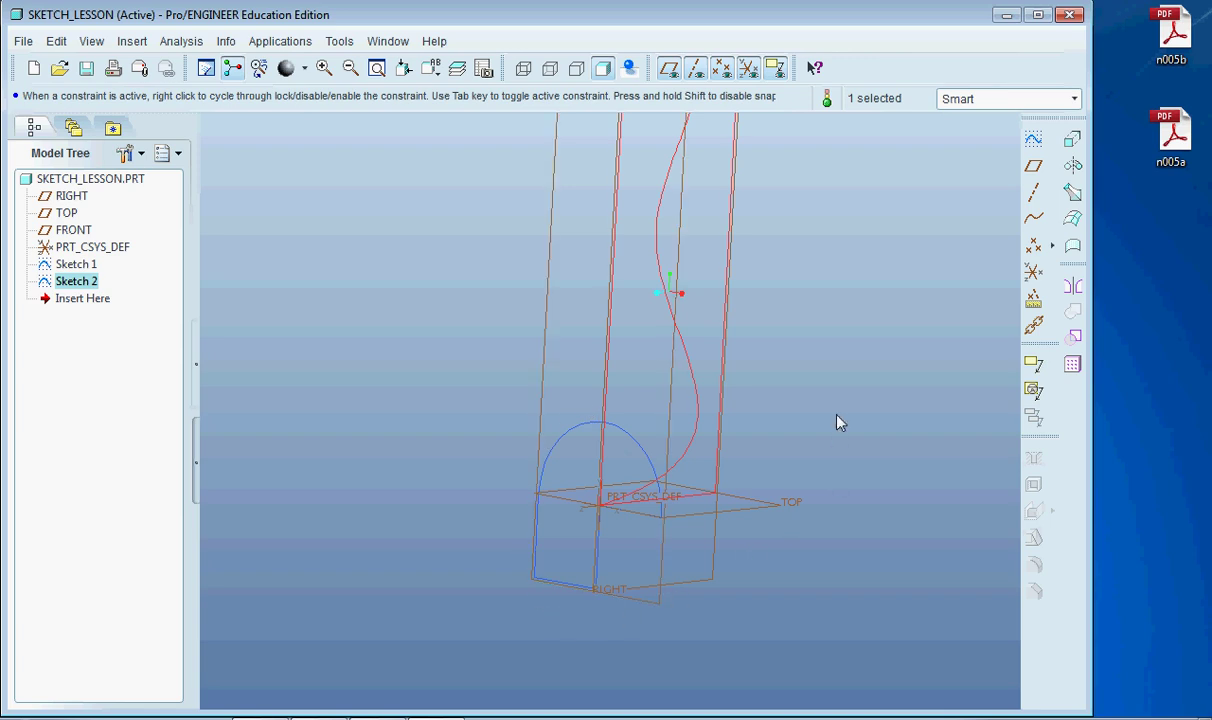
{"action": "mouse_move", "coordinate": [801, 419]}
{"action": "middle_mouse_down"}
{"action": "mouse_move", "coordinate": [733, 392]}
{"action": "mouse_move", "coordinate": [793, 395]}
{"action": "mouse_move", "coordinate": [747, 422]}
{"action": "mouse_move", "coordinate": [702, 325]}
{"action": "mouse_move", "coordinate": [649, 425]}
{"action": "mouse_move", "coordinate": [284, 467]}
{"action": "mouse_move", "coordinate": [327, 498]}
{"action": "middle_mouse_up"}
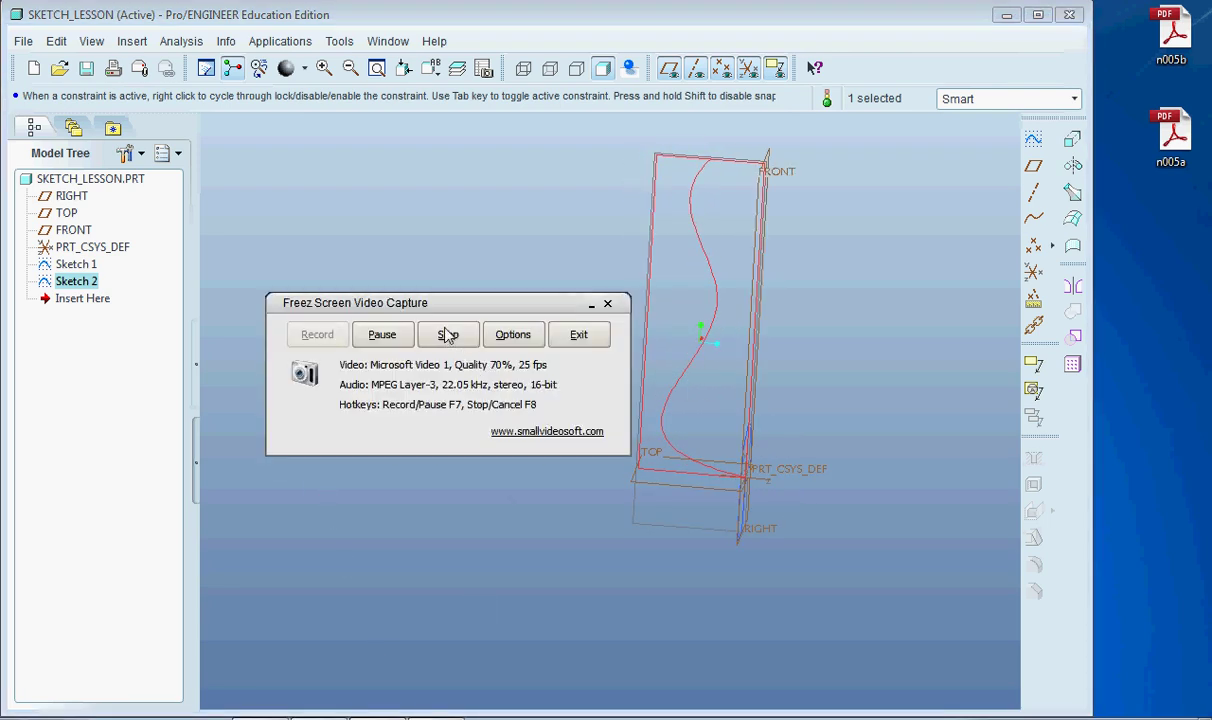